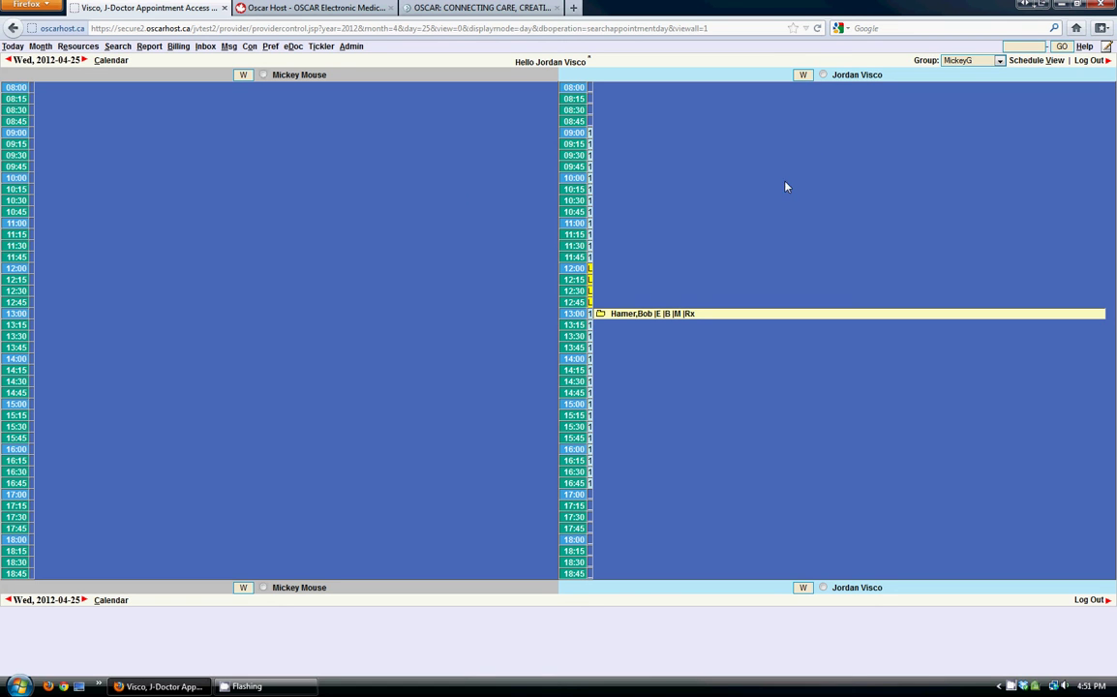
- Limit the day schedule to the logged-in provider by choosing that provider in the group selection
double_click(914, 61)
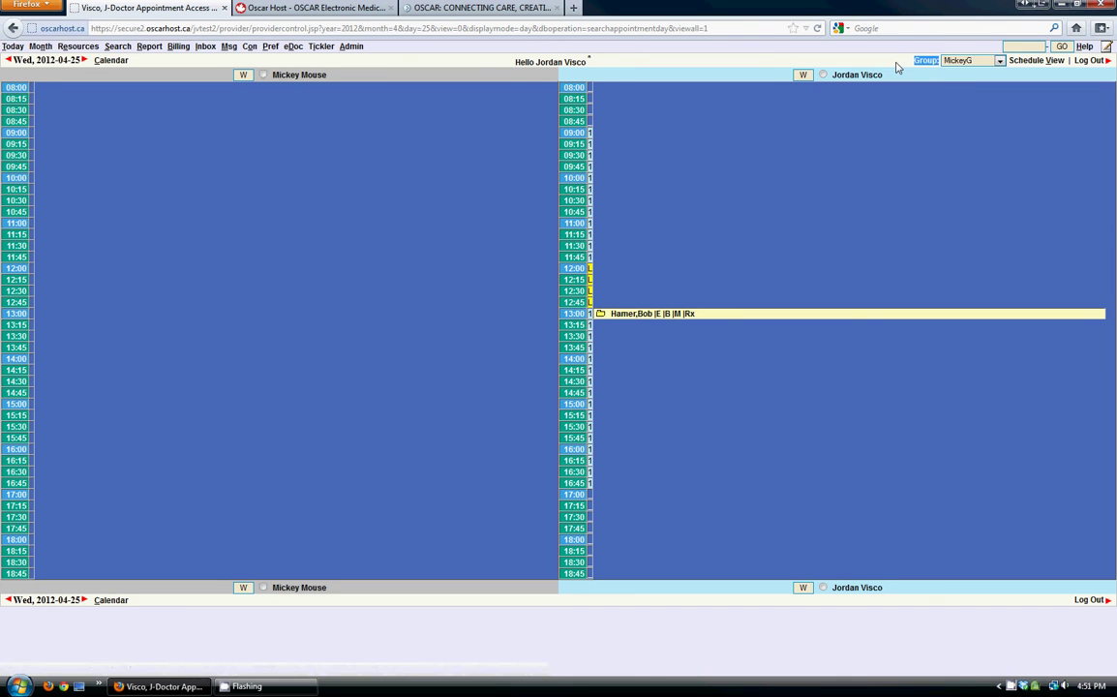
left_click(944, 71)
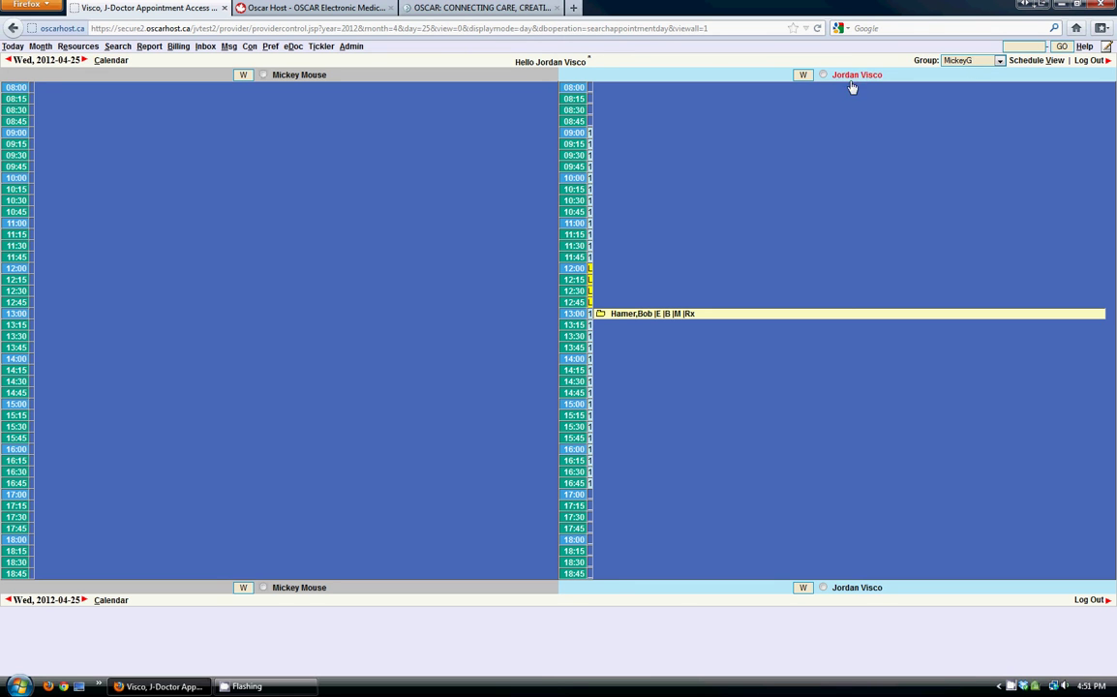
left_click(997, 60)
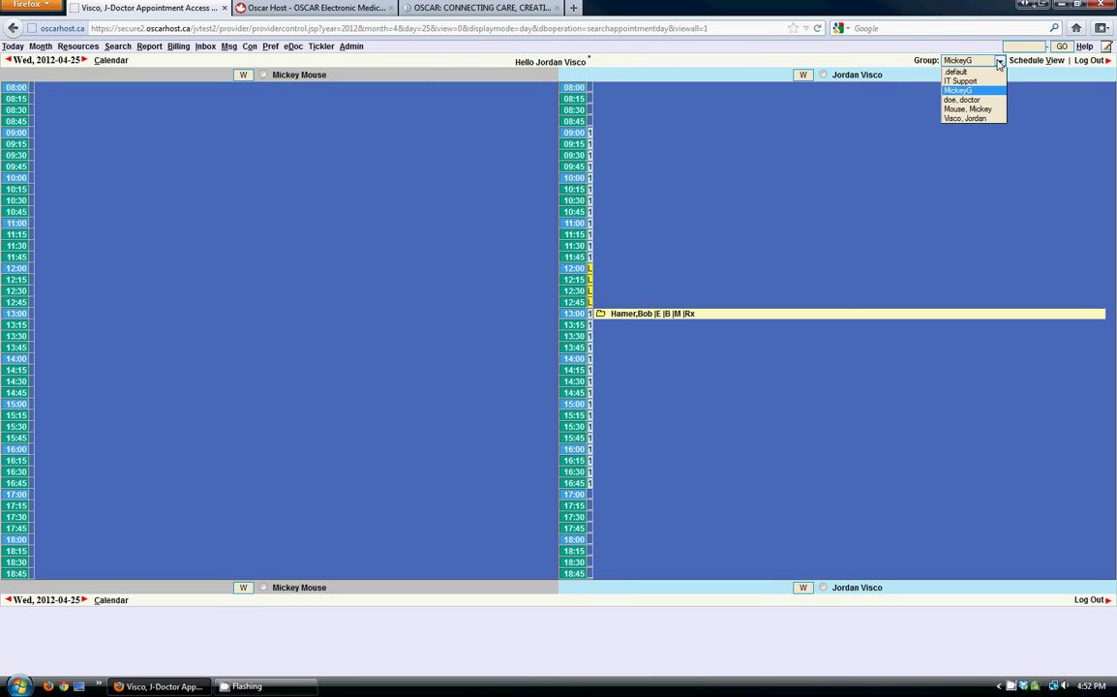
left_click(968, 118)
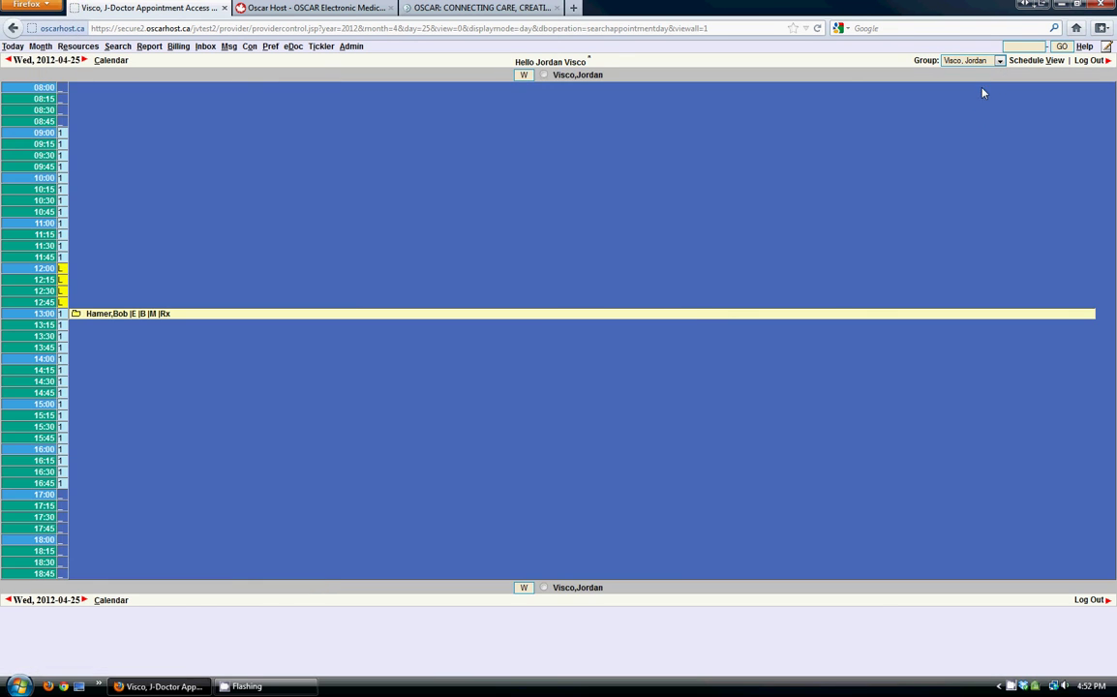
- Show the MickeyG group again and compare its Schedule View with the View All display
left_click(997, 62)
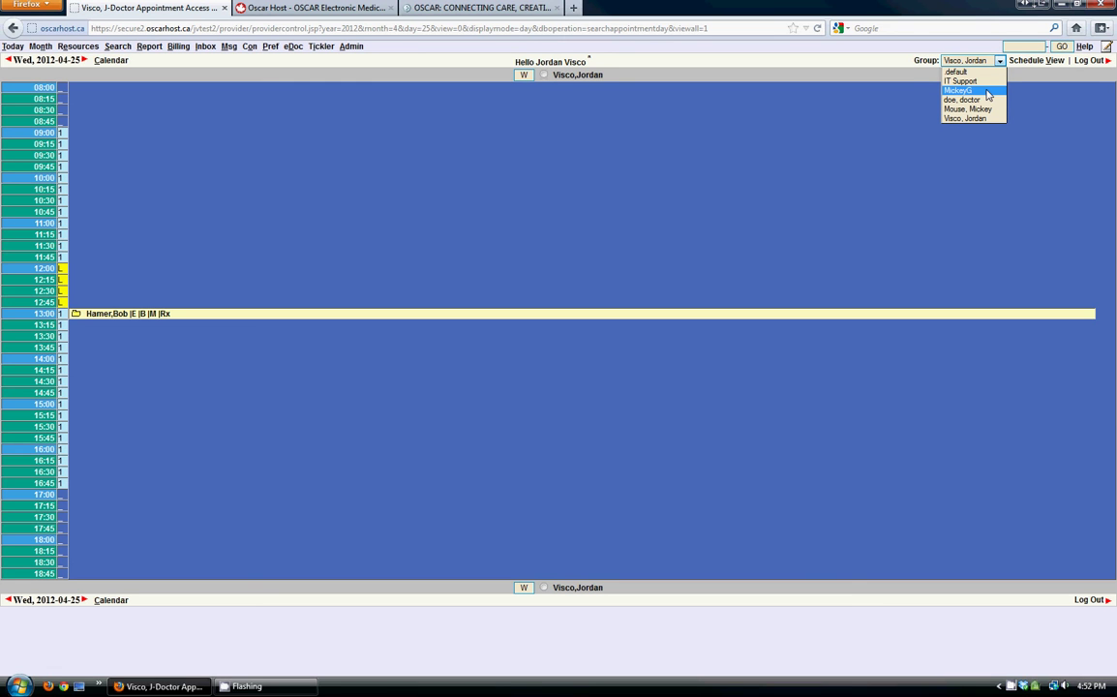
left_click(987, 92)
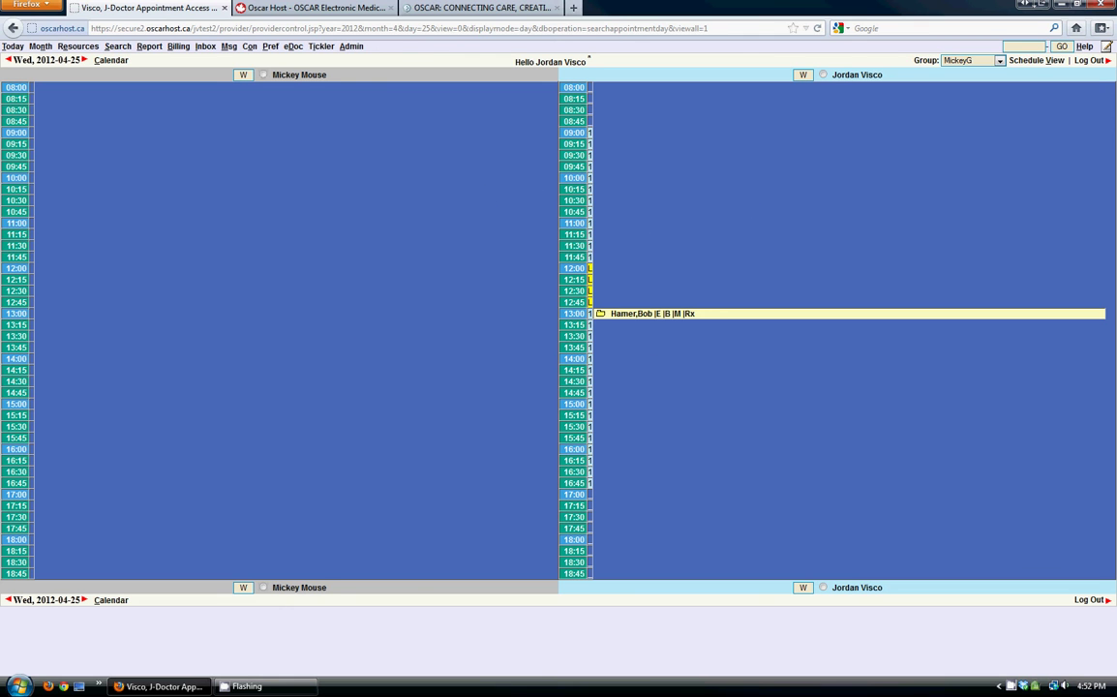
left_click(1036, 60)
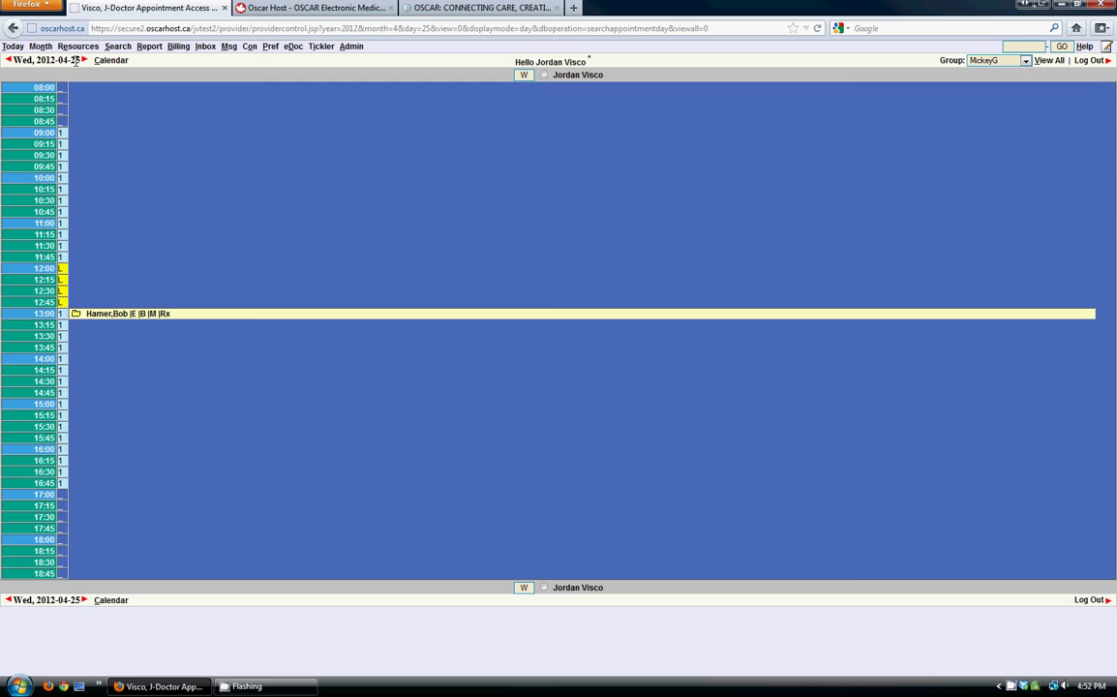
left_click(1048, 61)
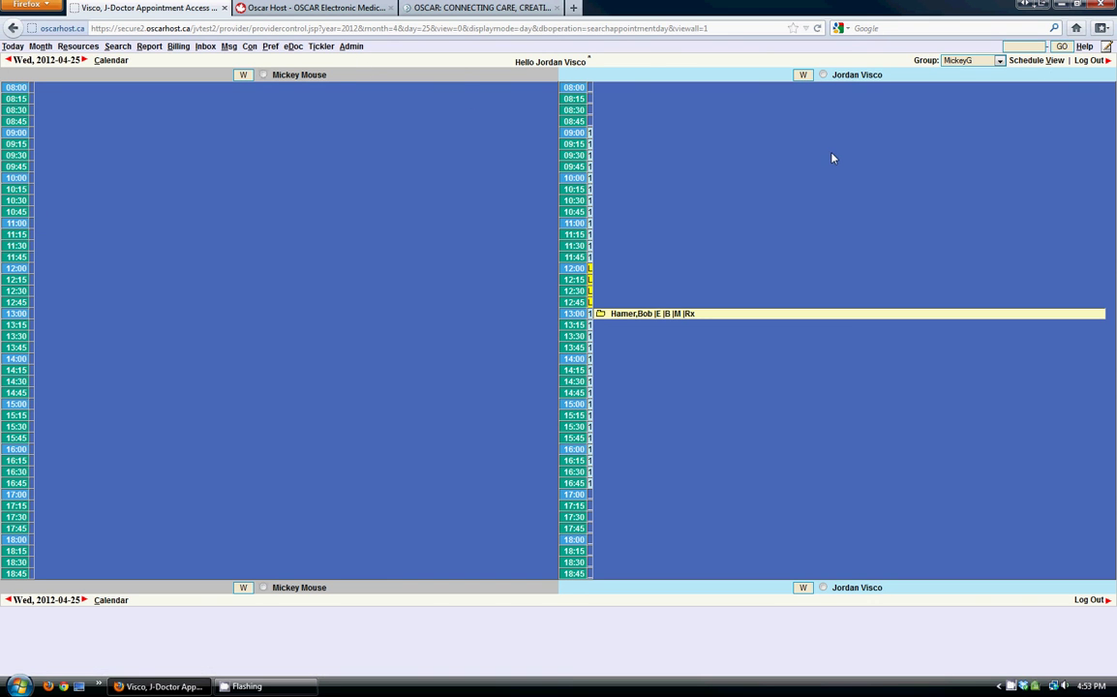
- Examine the Group No and Schedule sections of the administrative page and close it
left_click(351, 47)
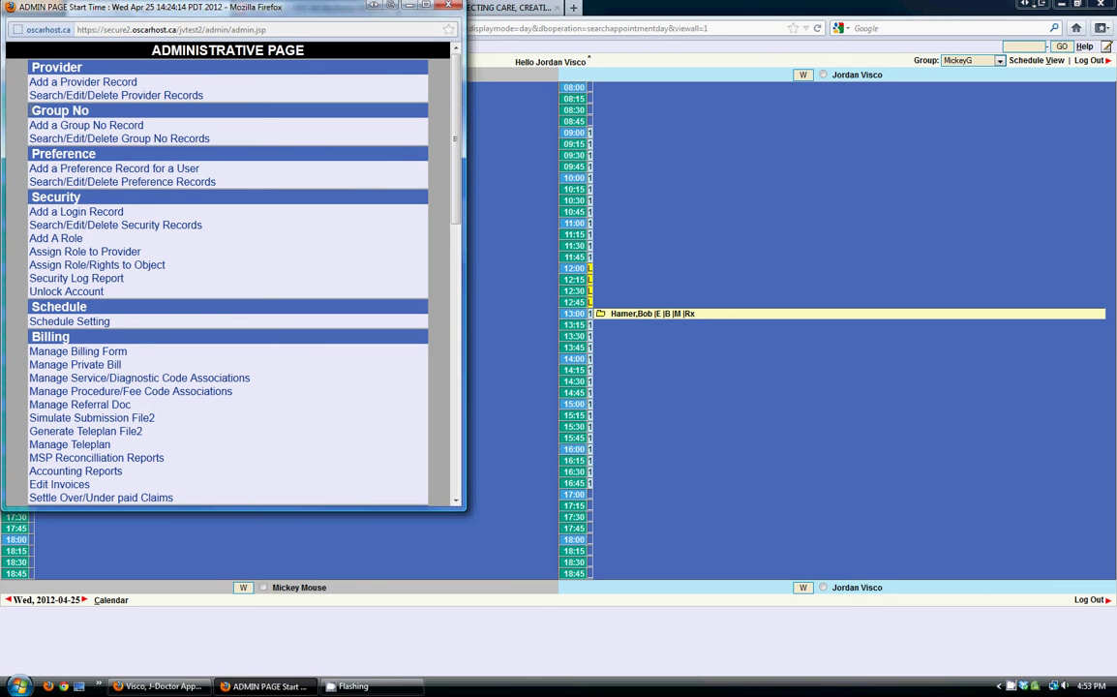
left_click_drag(29, 104, 213, 136)
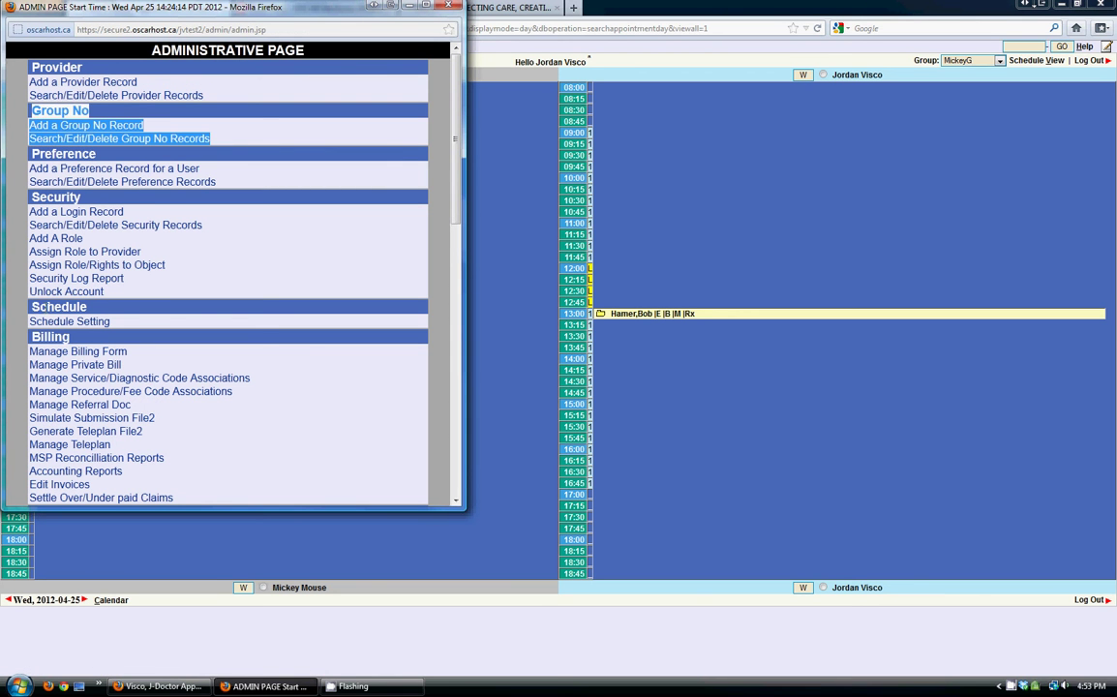
left_click_drag(27, 301, 124, 333)
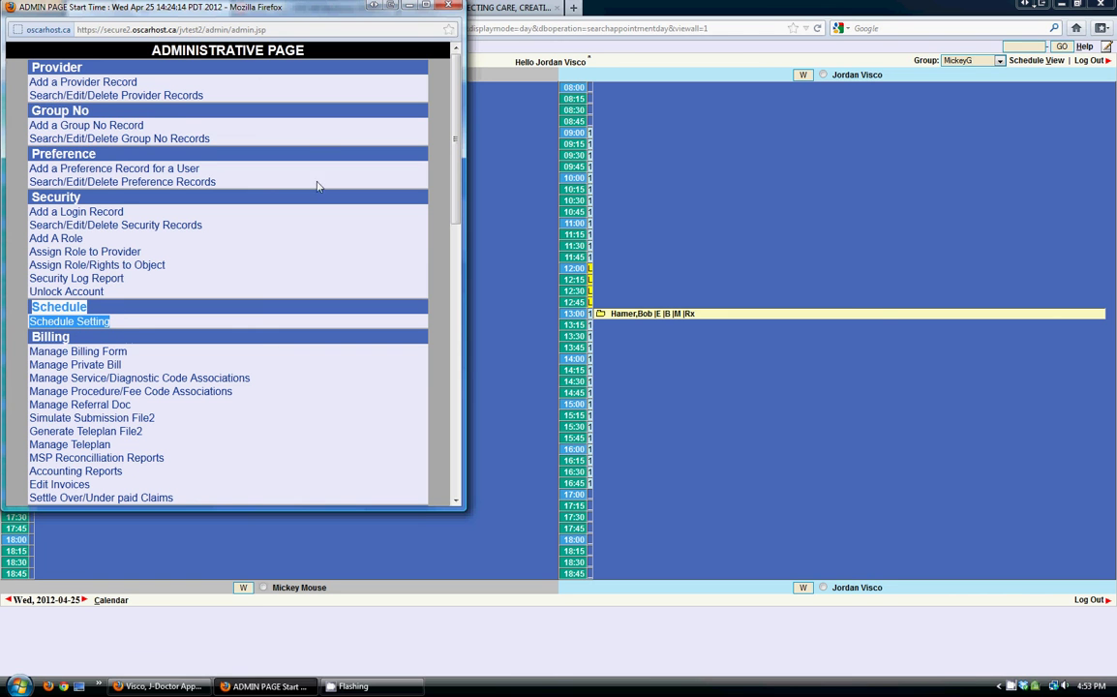
left_click(451, 7)
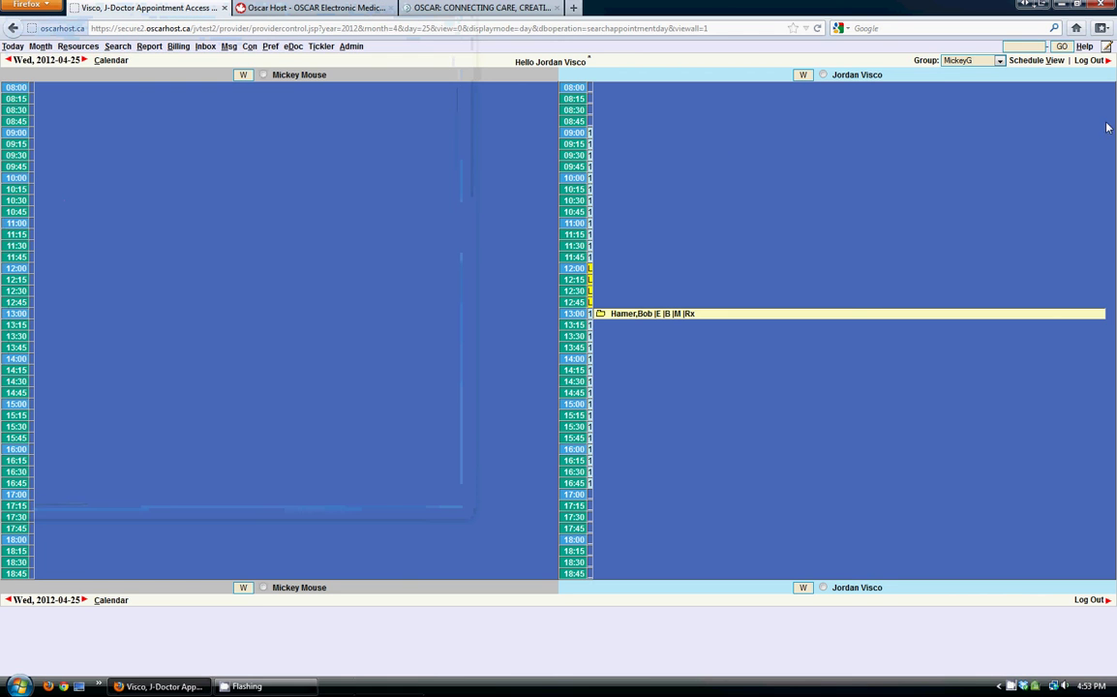
- Review the groups, their members and the selectable group options in the Change Group No window, and close it without changes
left_click(928, 60)
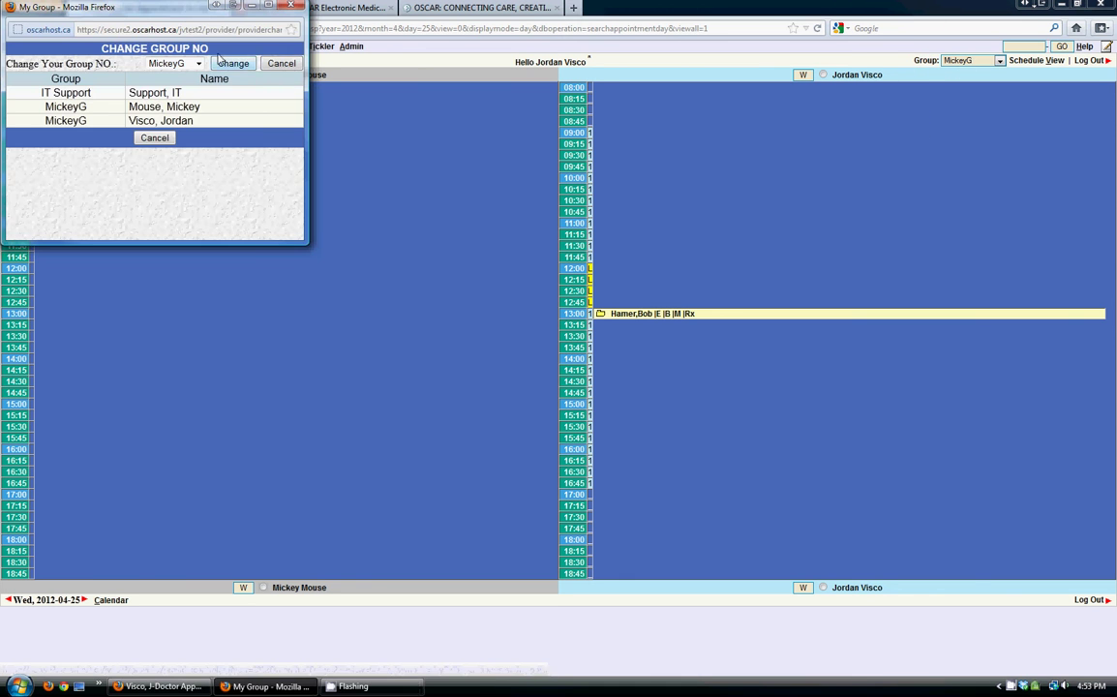
left_click_drag(186, 17, 552, 115)
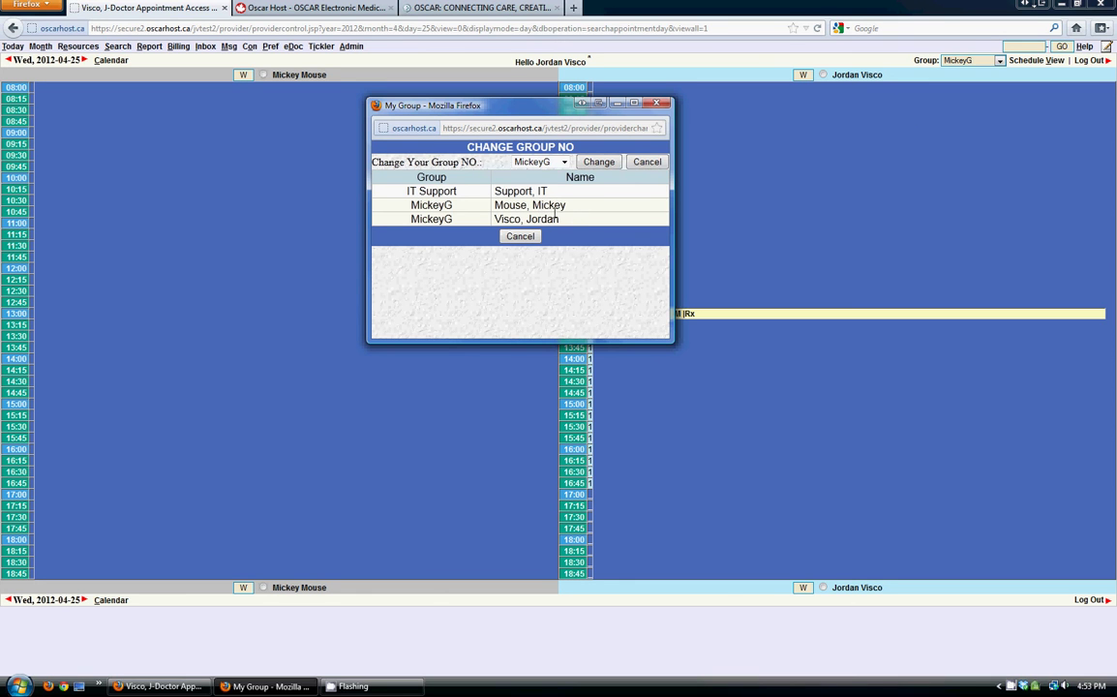
left_click(547, 163)
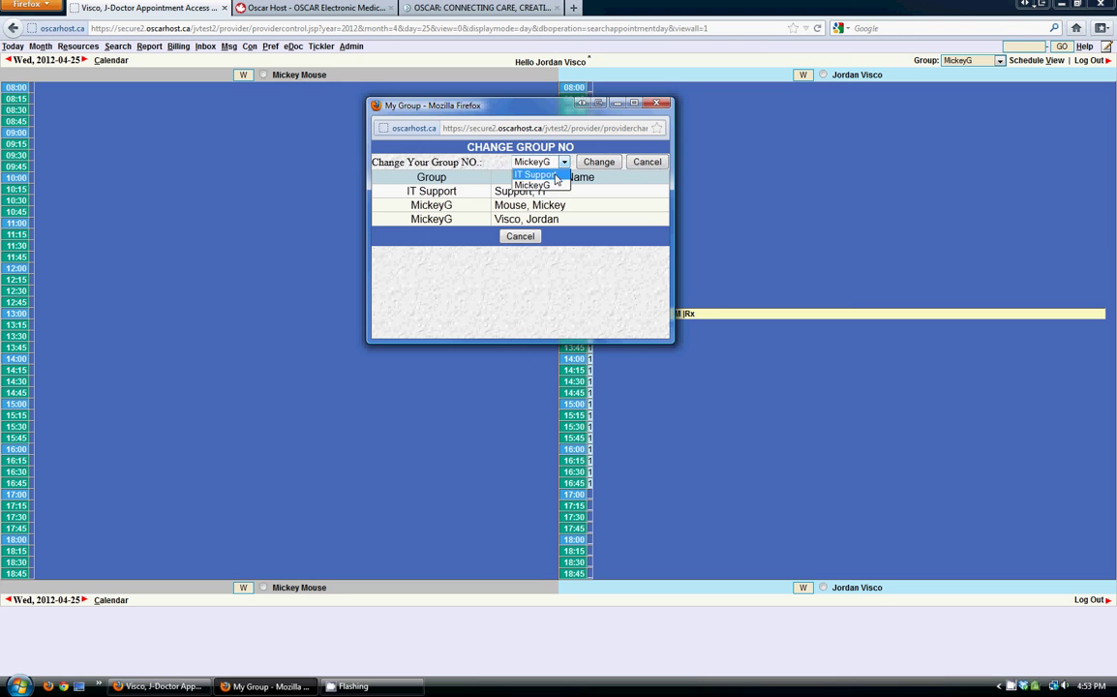
left_click(657, 107)
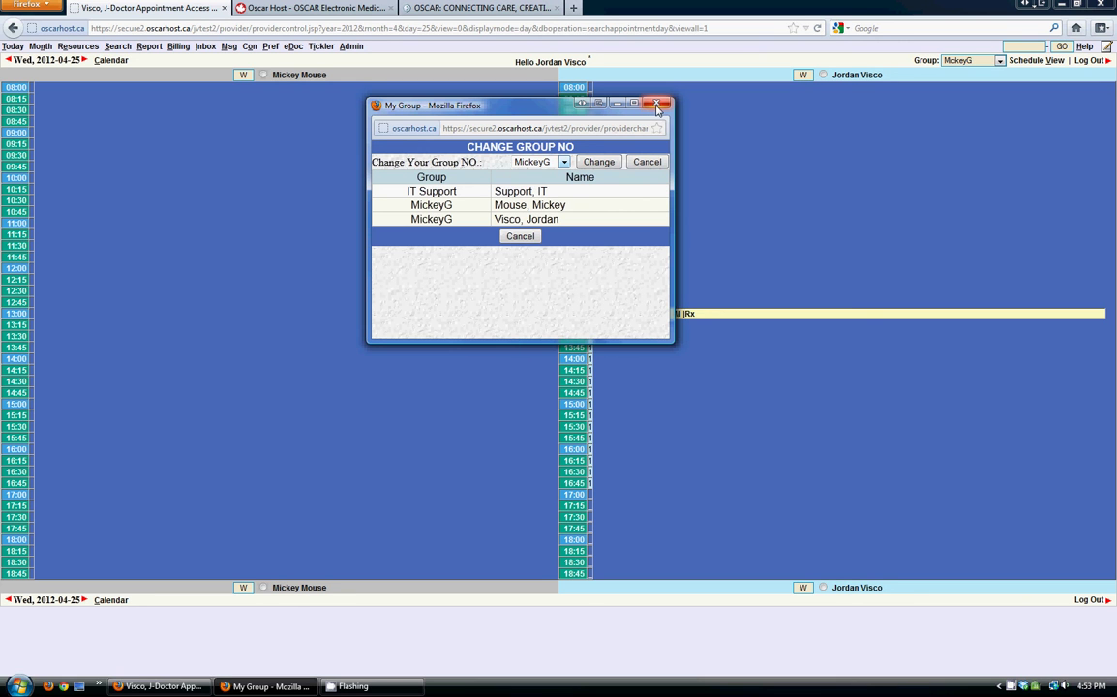
left_click(657, 107)
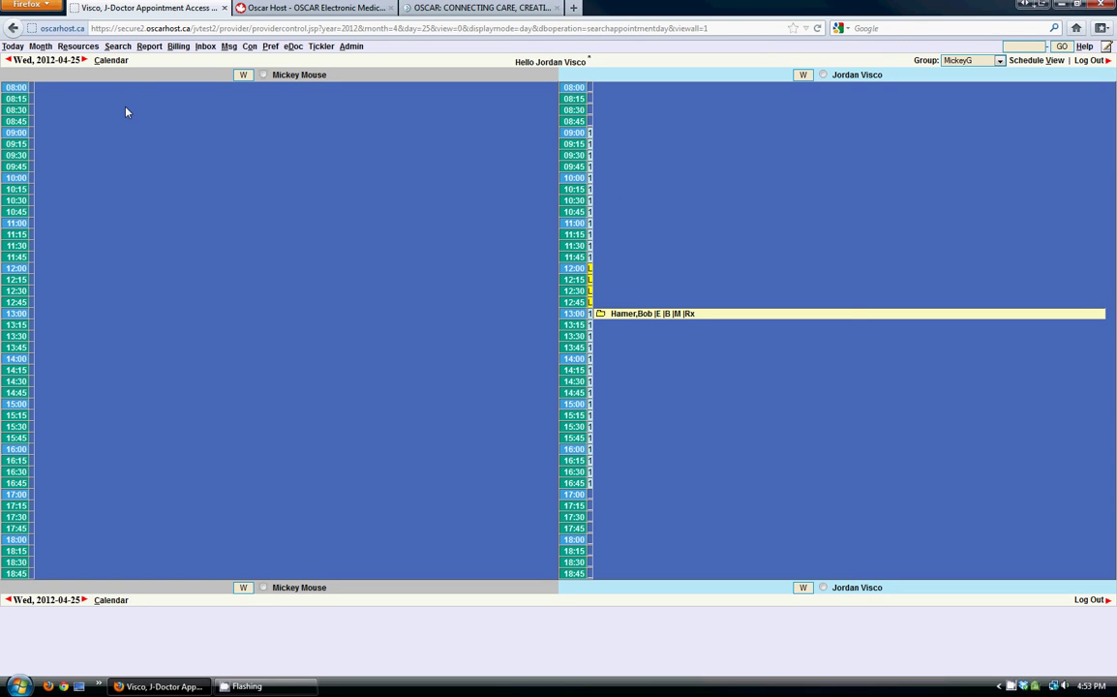
- Browse the schedule forward day by day to Saturday, 2012-04-28, and step back to Friday, 2012-04-27
left_click(84, 61)
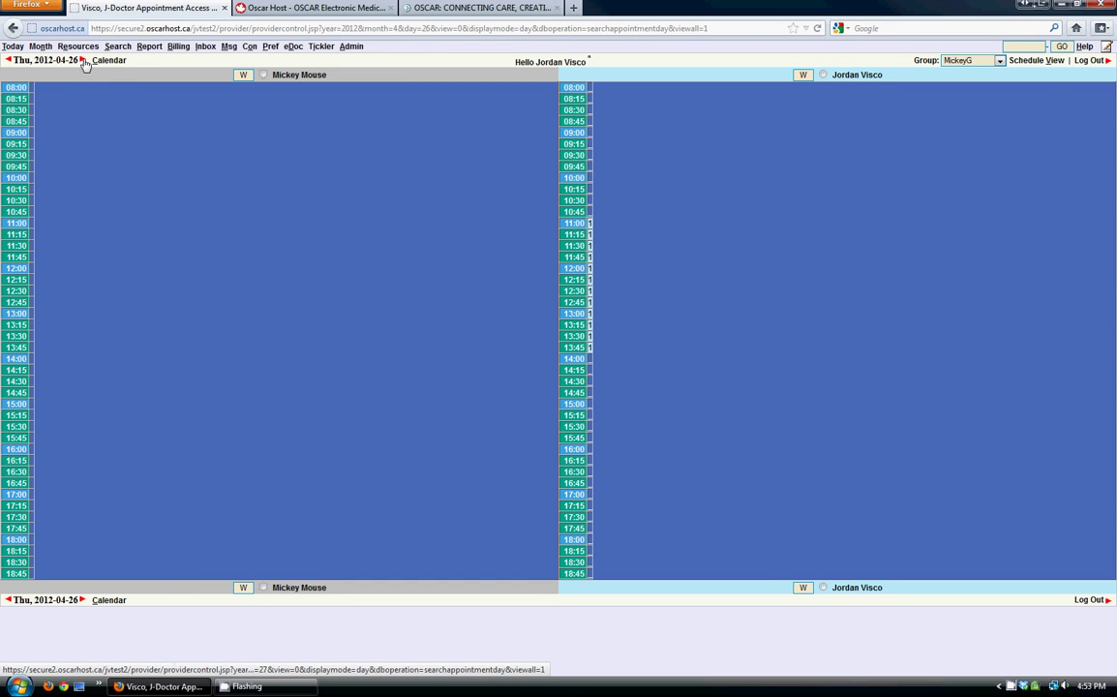
left_click(83, 61)
left_click(80, 60)
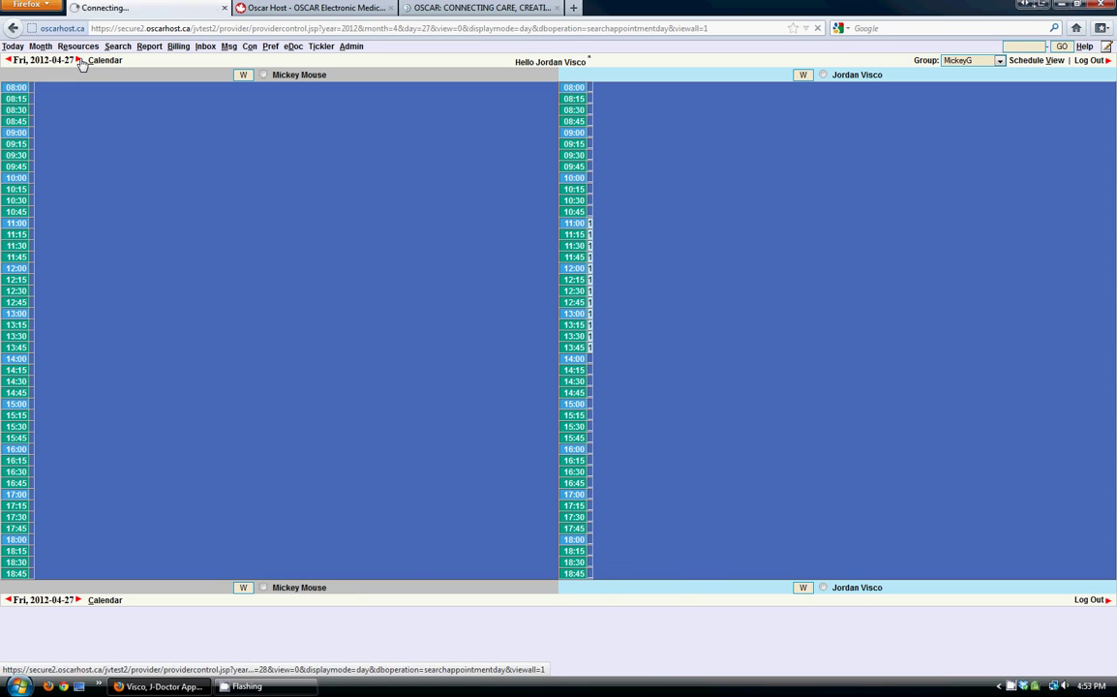
left_click(78, 61)
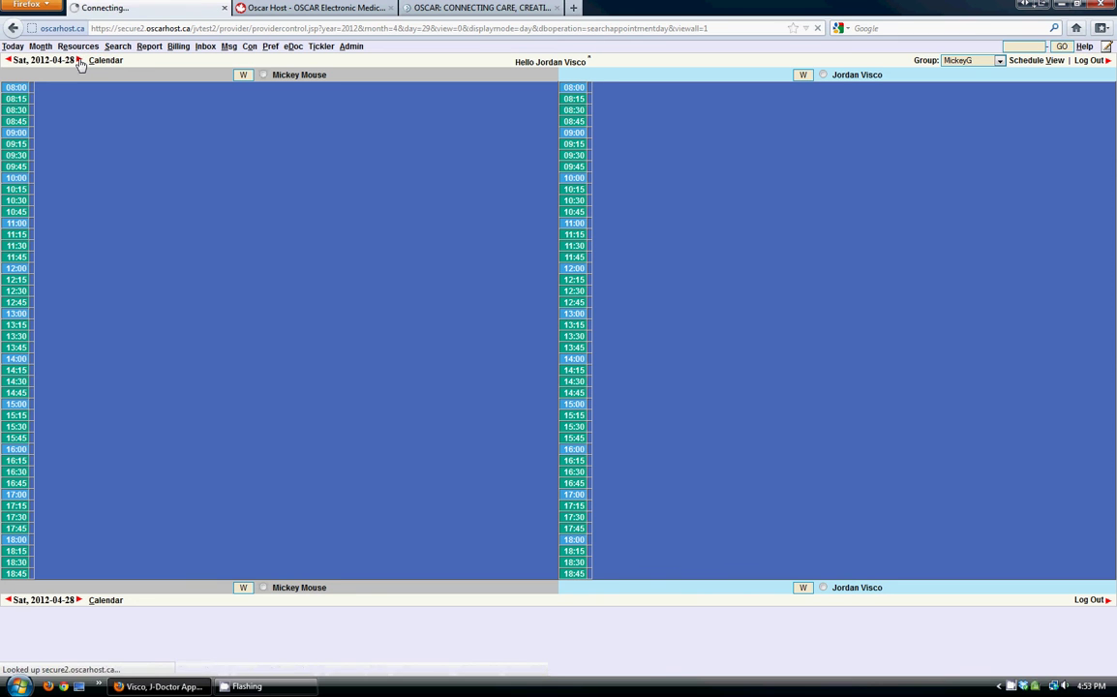
left_click(9, 61)
left_click(9, 61)
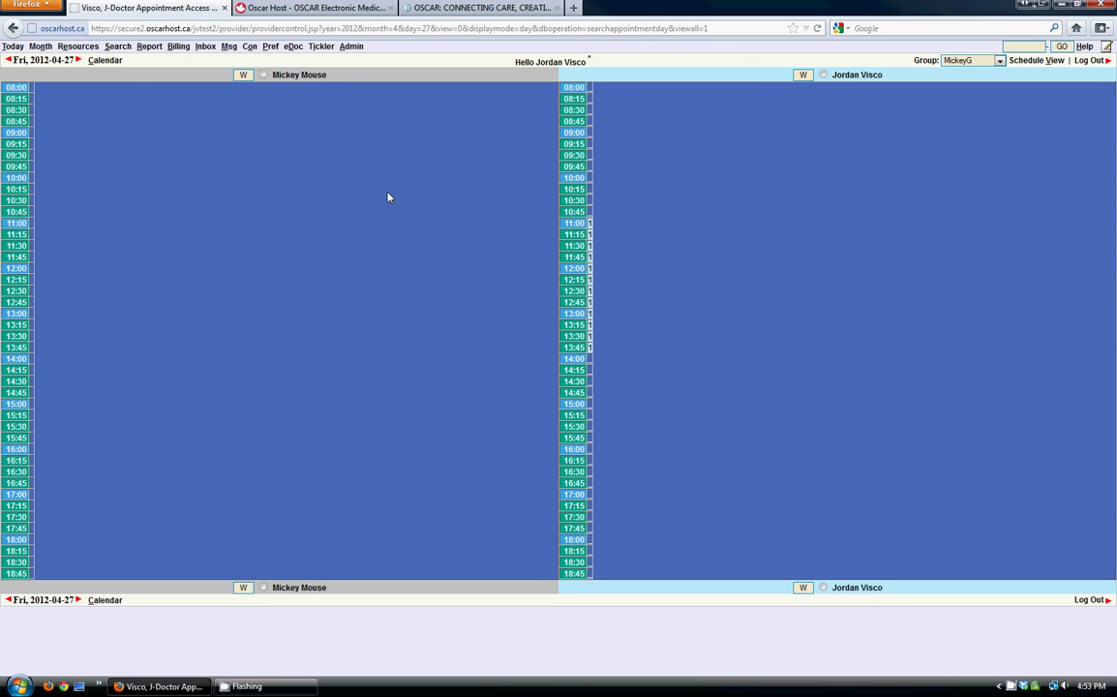
- Jump to the schedule for Monday, 2012-04-30, using the pop-up calendar
left_click(110, 62)
left_click_drag(157, 10, 570, 133)
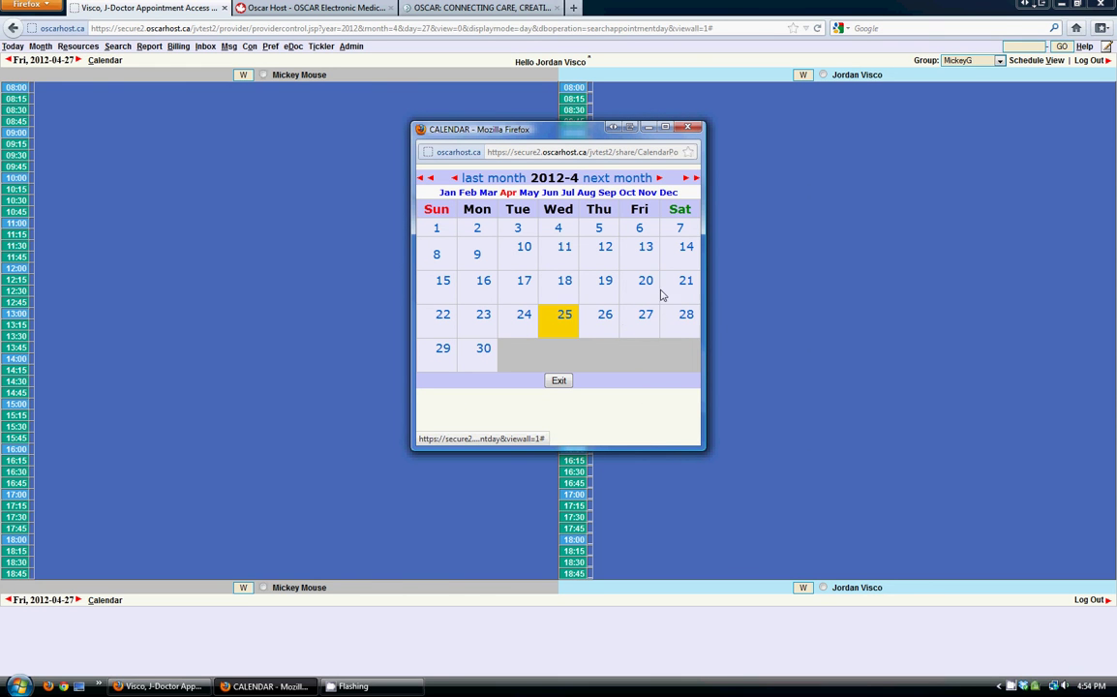
left_click(483, 350)
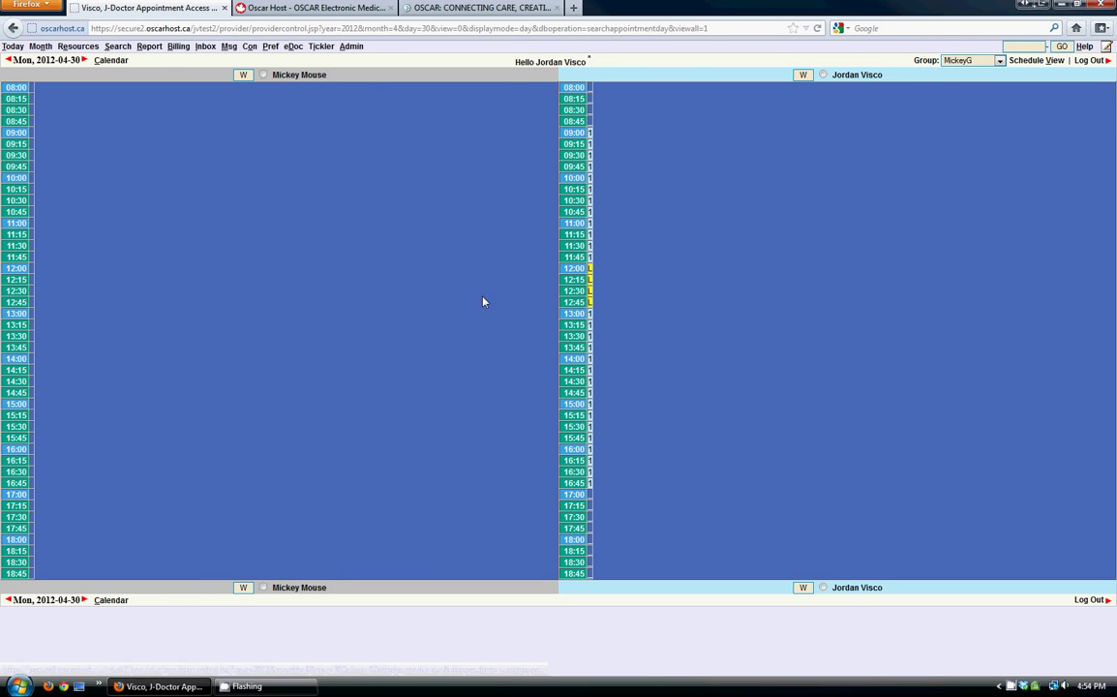
- Look at the pop-up calendar again, close it, and return to today's schedule with all of the group's providers displayed
left_click(110, 60)
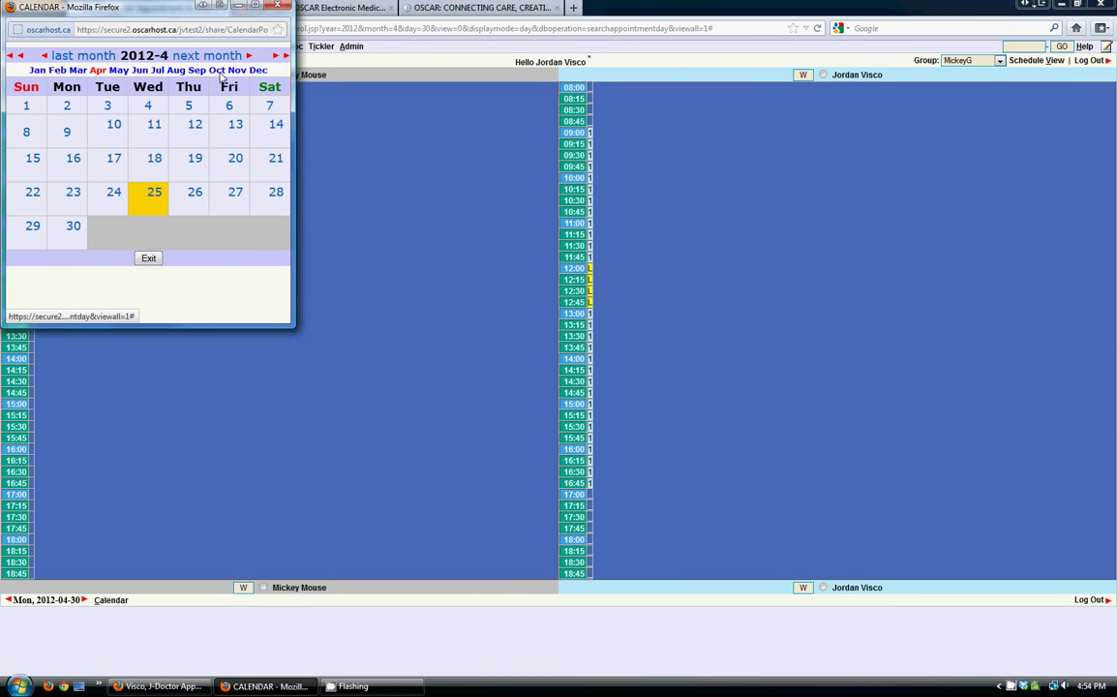
left_click(280, 8)
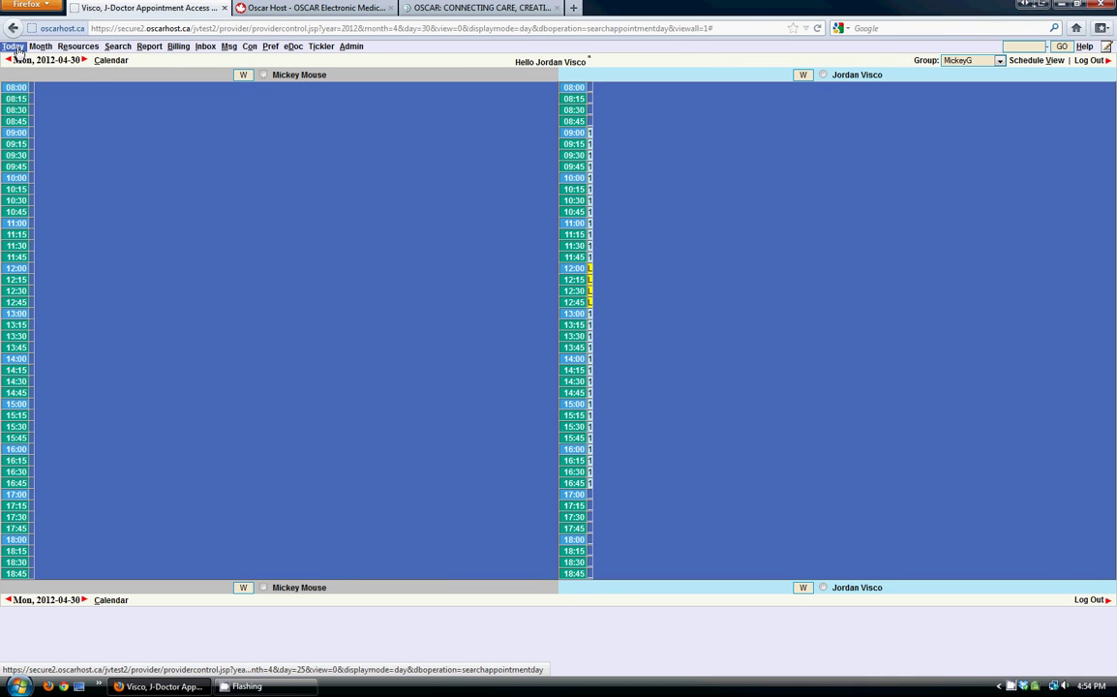
left_click(14, 46)
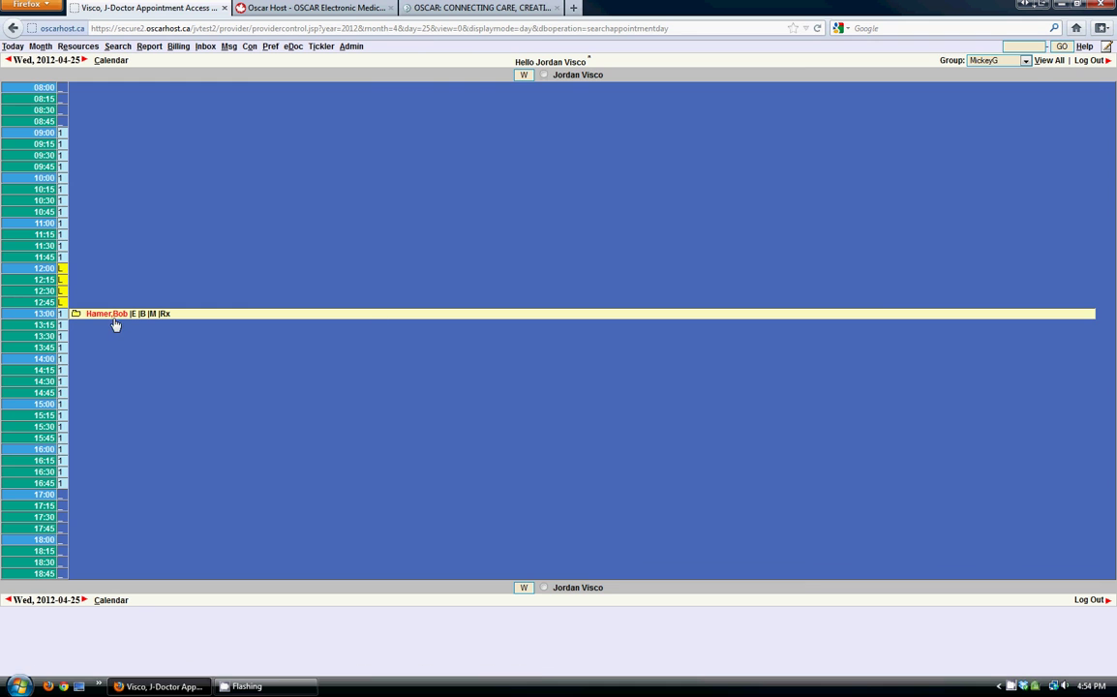
left_click(1049, 62)
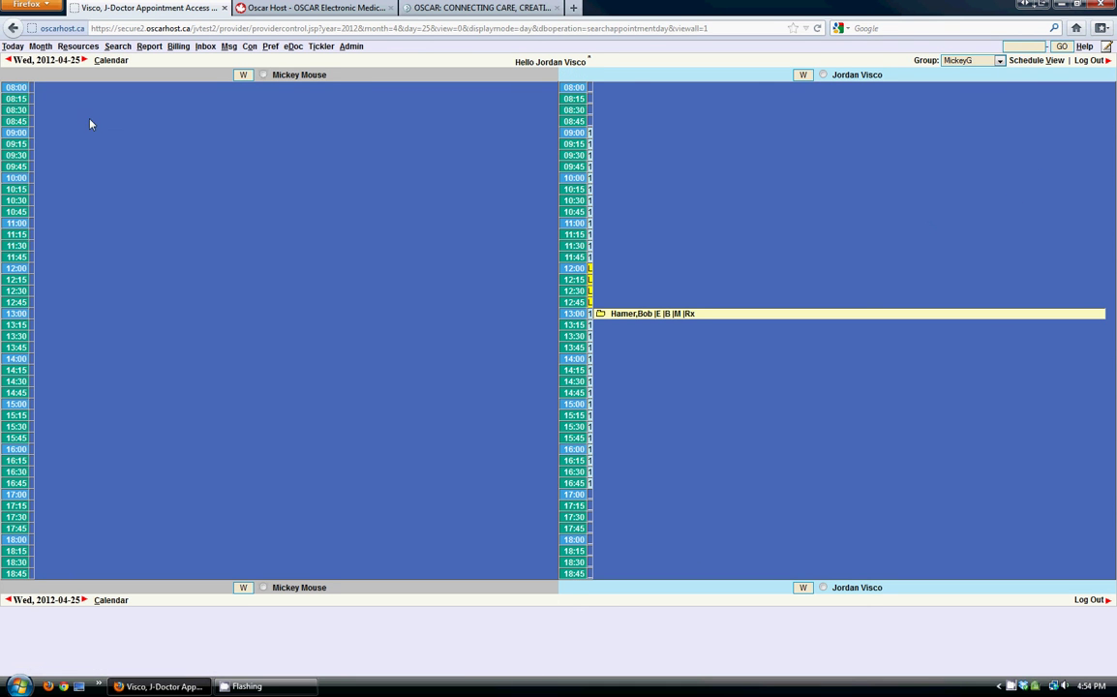
- View the monthly schedule for April 2012 and return to today's schedule for all providers in the group
left_click(41, 47)
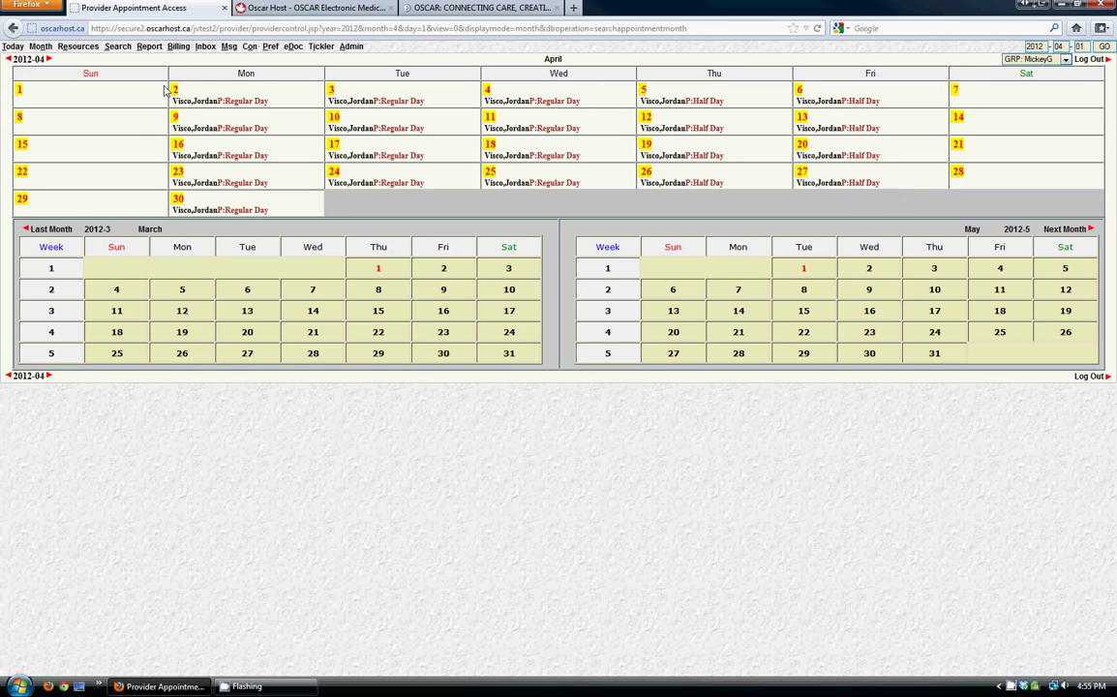
left_click(13, 47)
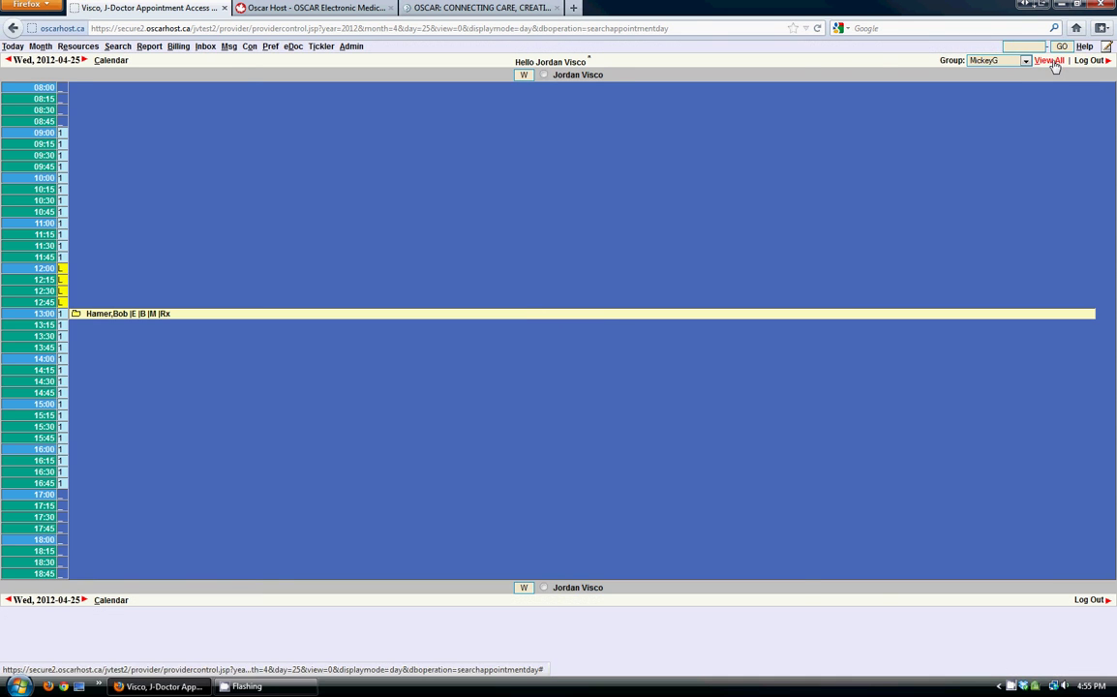
left_click(1049, 60)
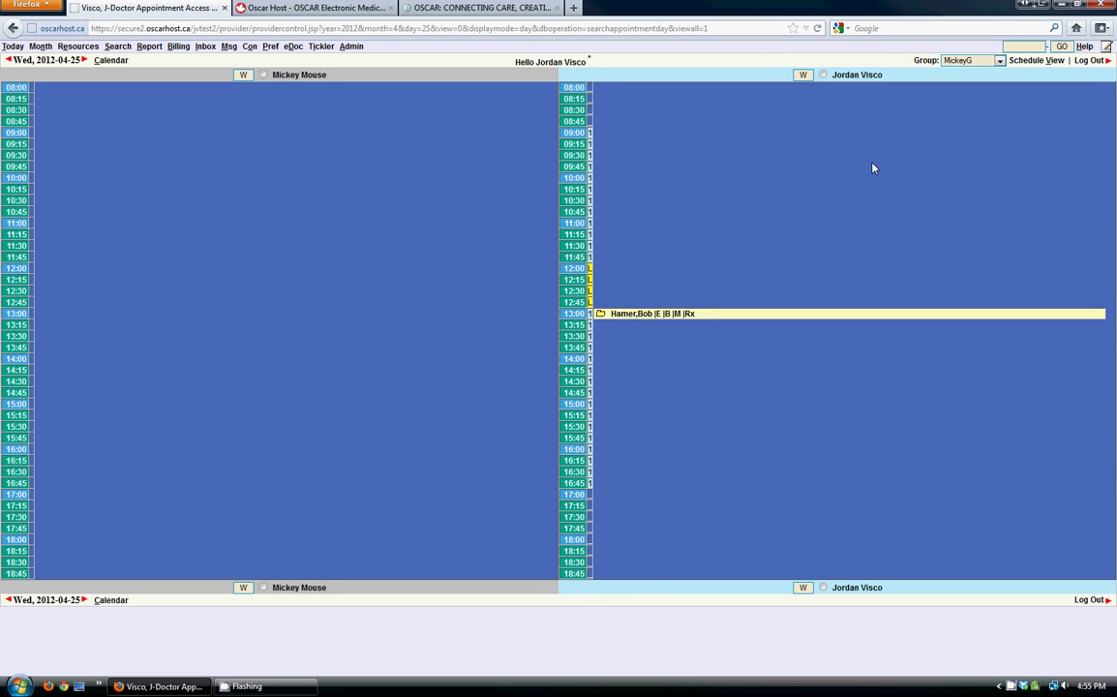
- View the logged-in provider's schedule for the whole week and go back to the day schedule
left_click(803, 76)
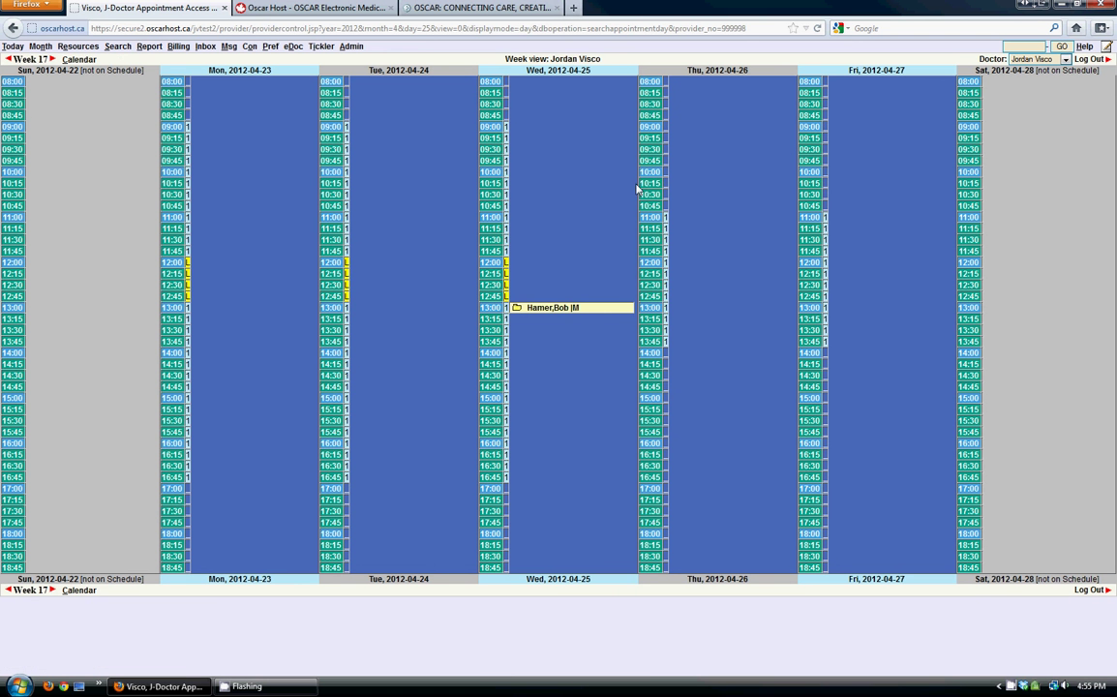
left_click(11, 28)
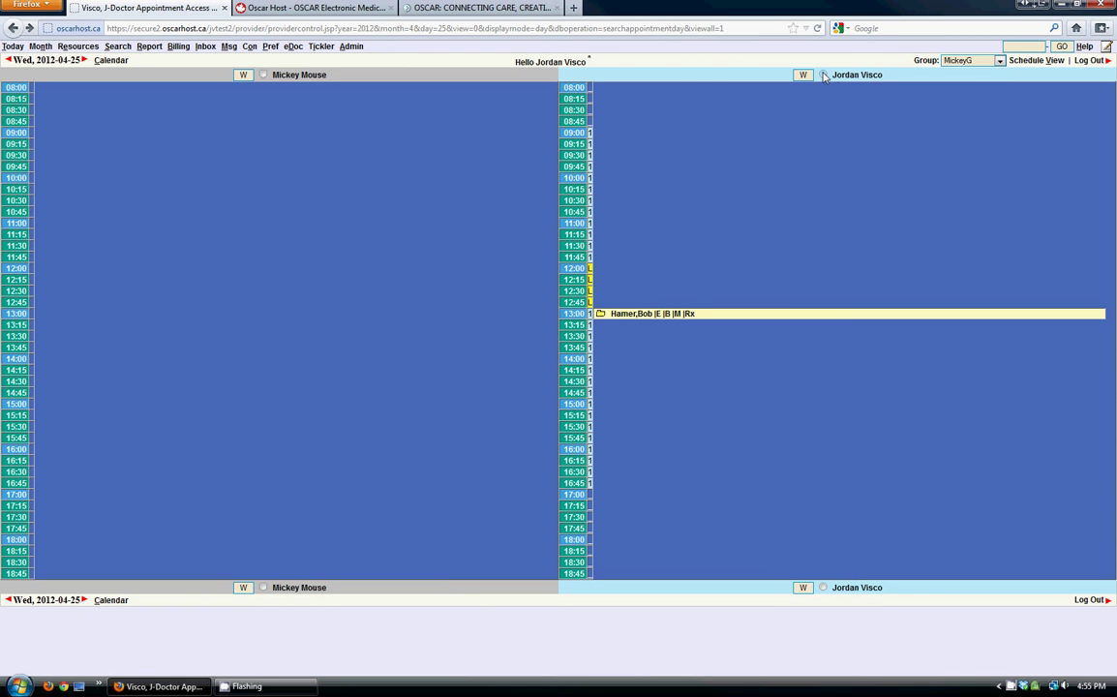
- Open the flip view of the logged-in provider's availability starting from 2012-04-25
left_click(824, 75)
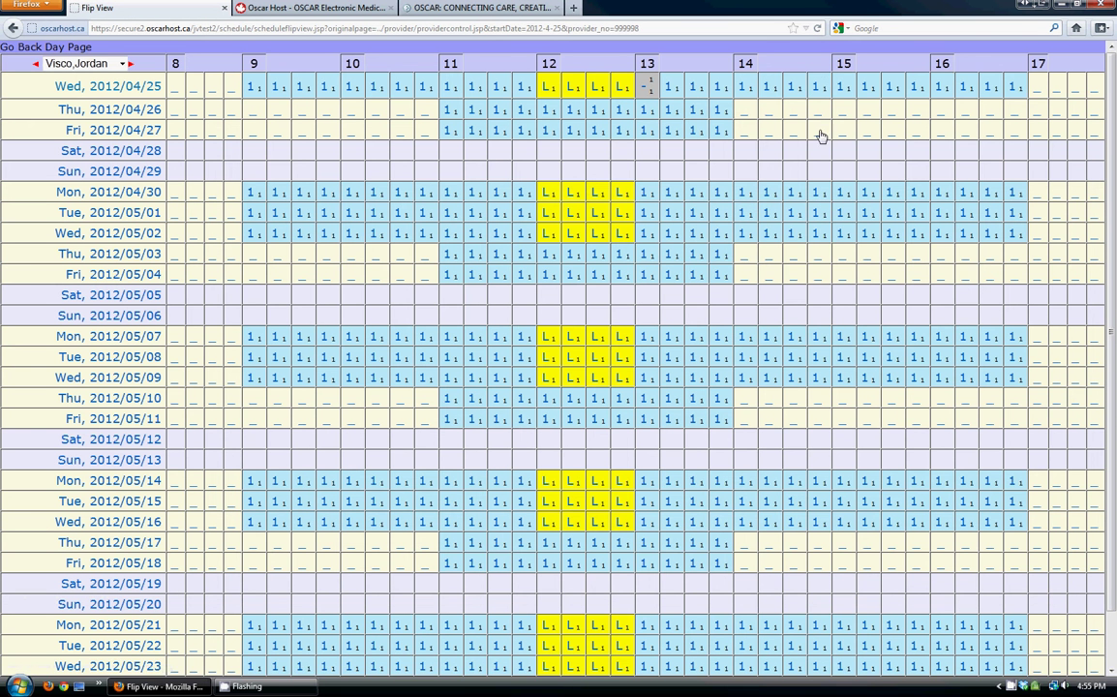
right_click(748, 158)
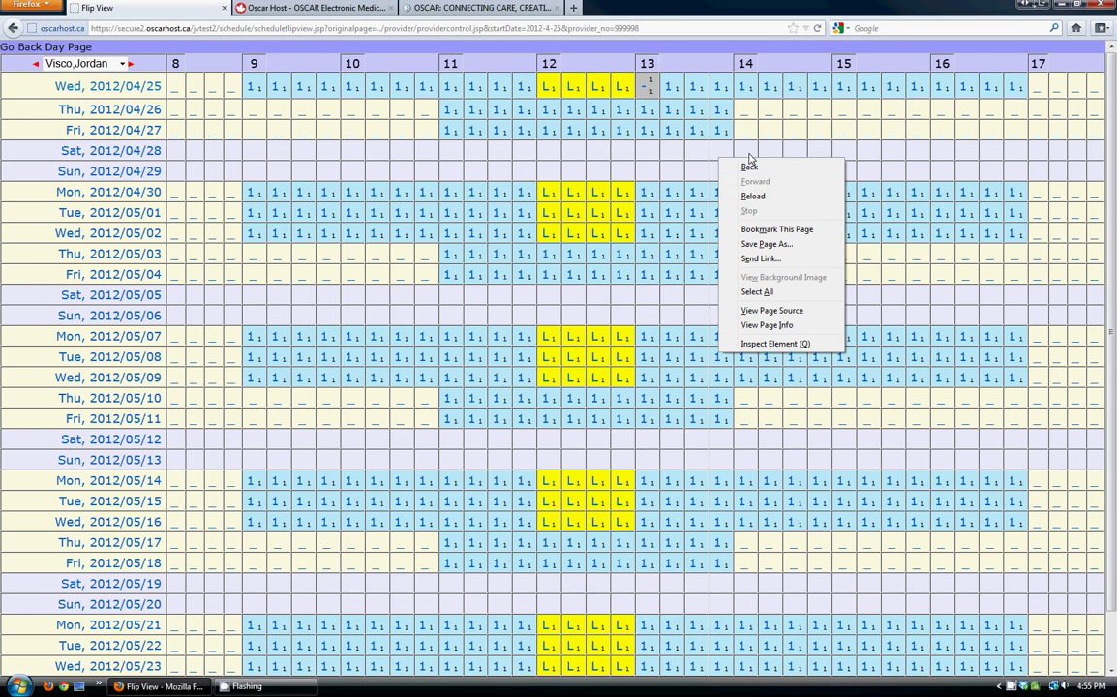
left_click(800, 143)
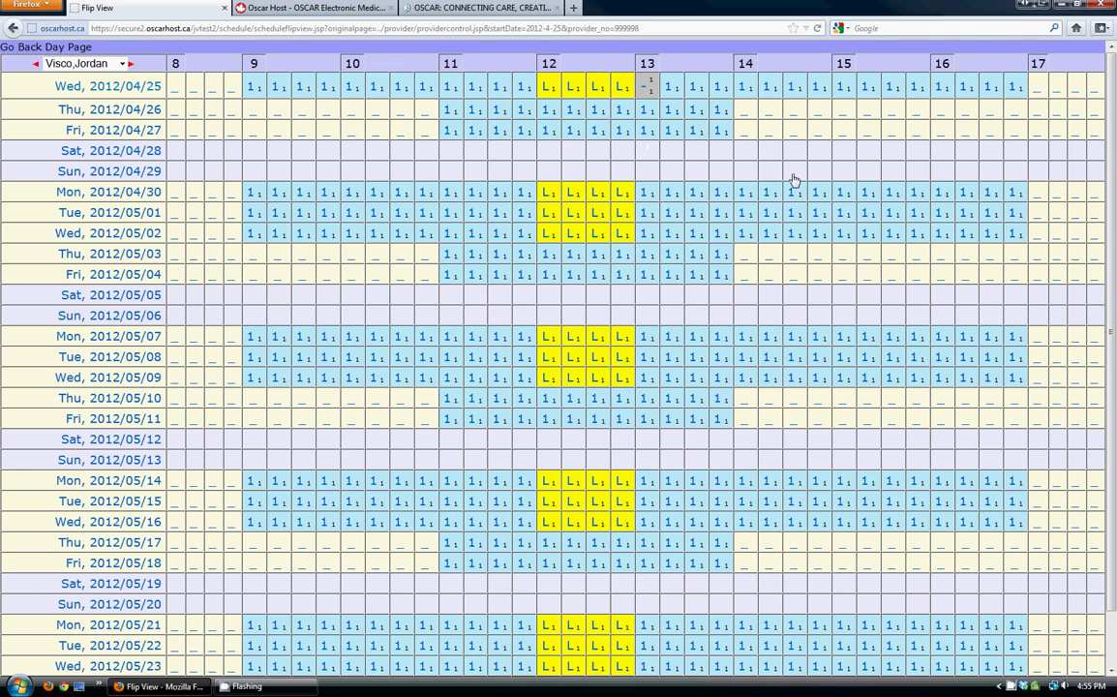
- View the new-appointment form for the 13:30 slot on 2012-05-14, close it without booking, and return to the day schedule
scroll(716, 174, "down", 2)
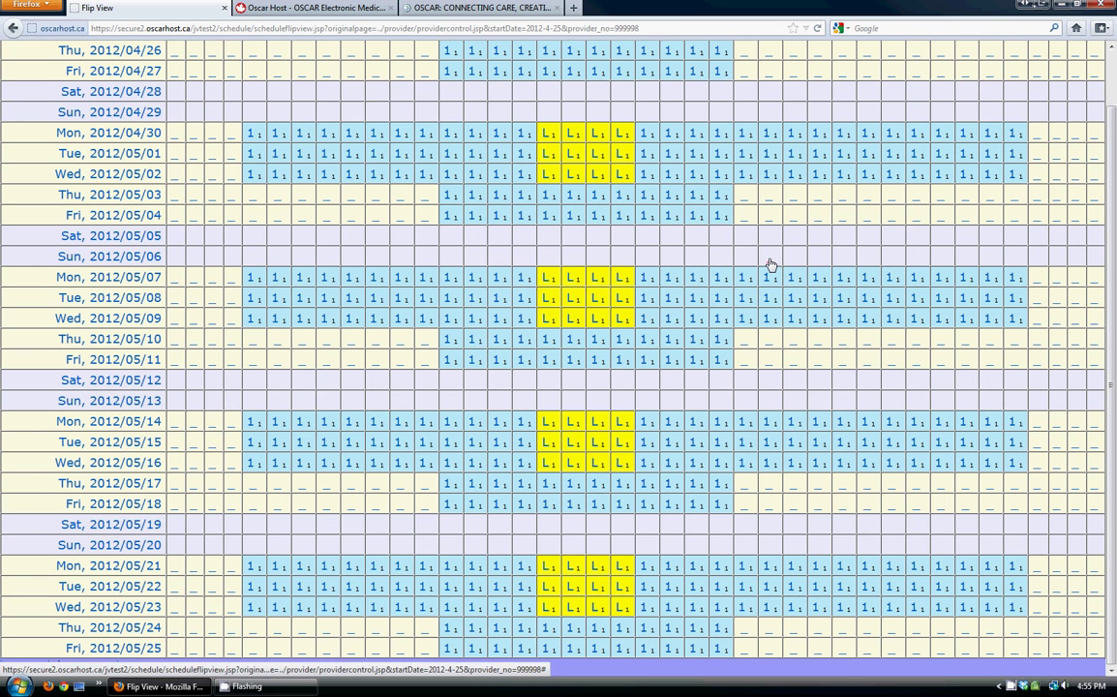
scroll(770, 264, "up", 2)
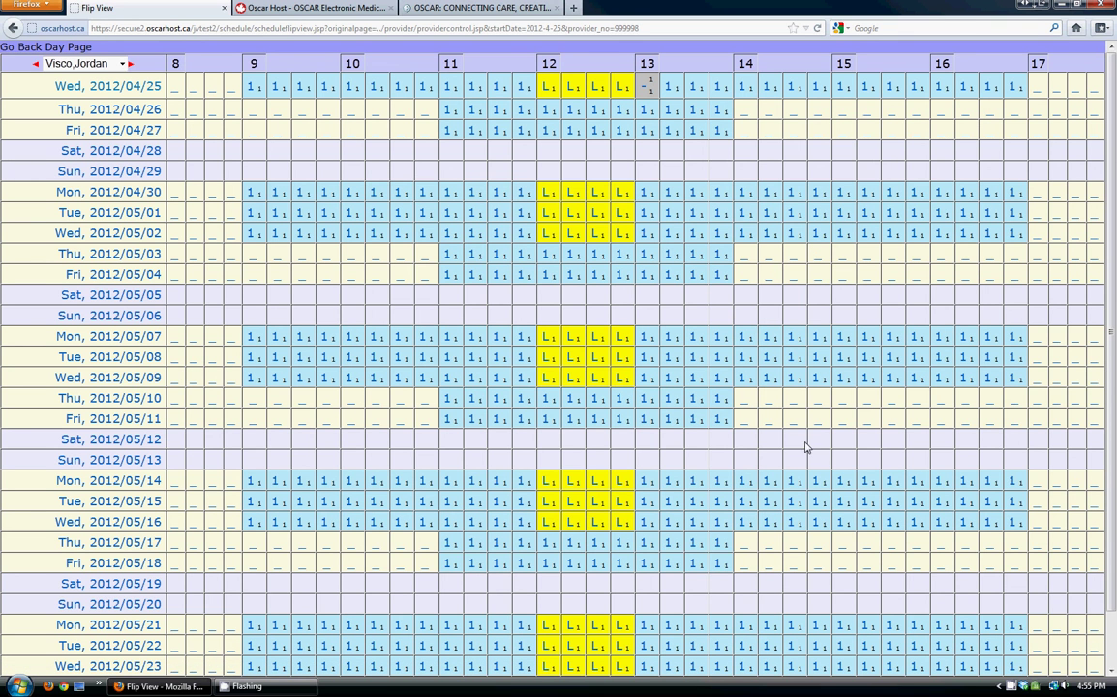
scroll(600, 387, "down", 2)
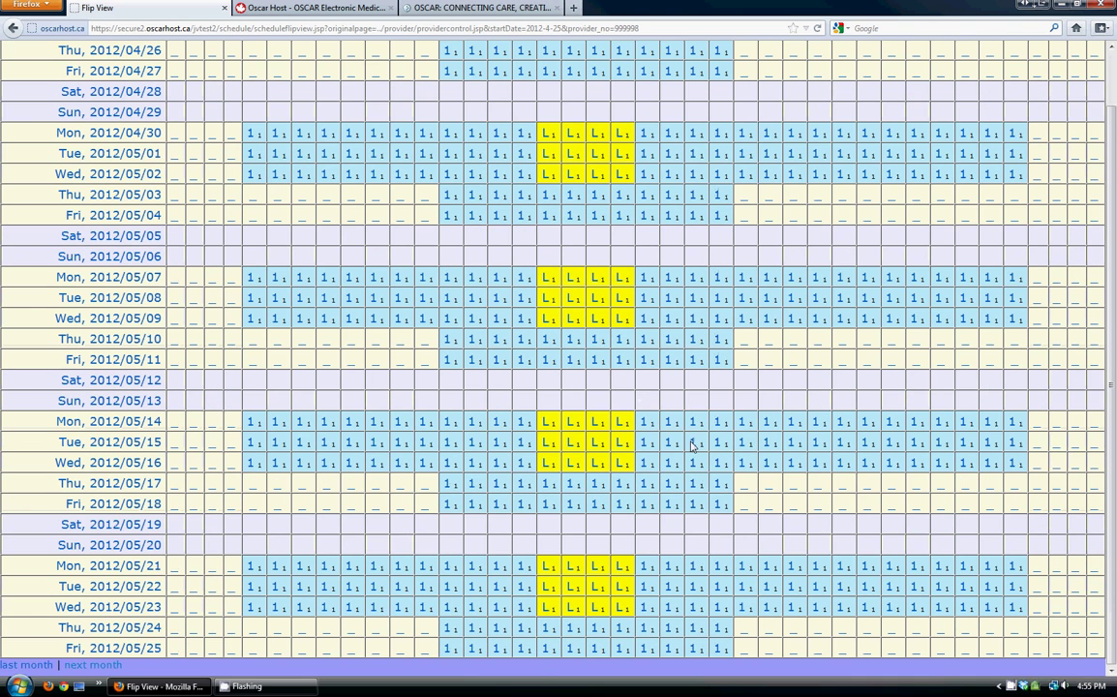
left_click(694, 424)
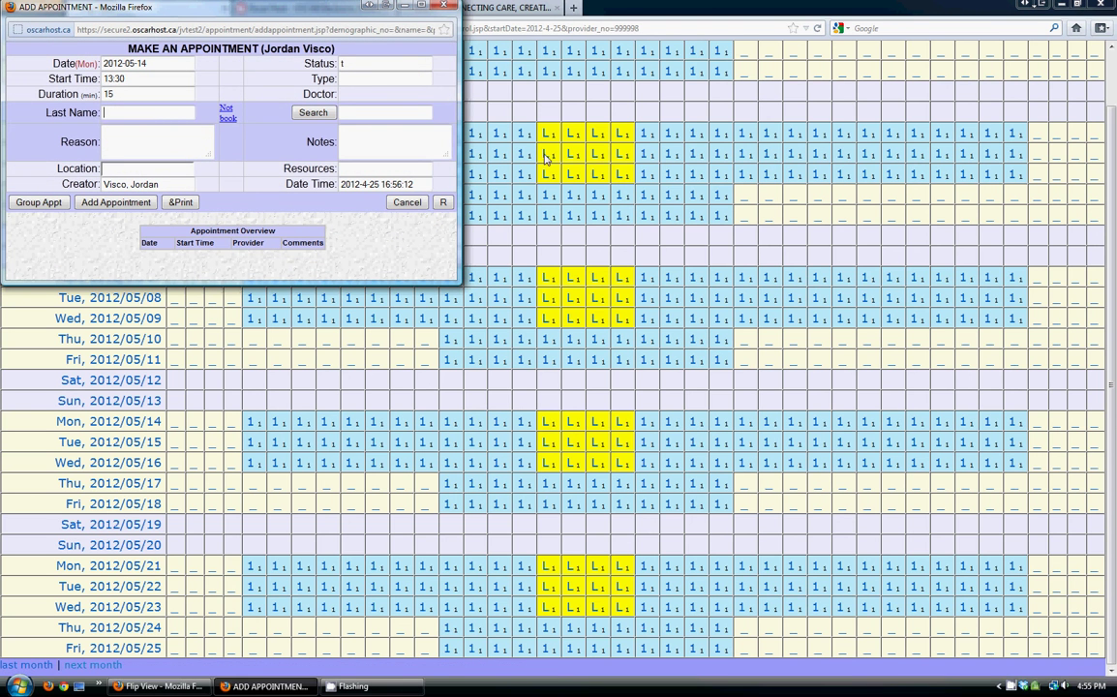
left_click(445, 9)
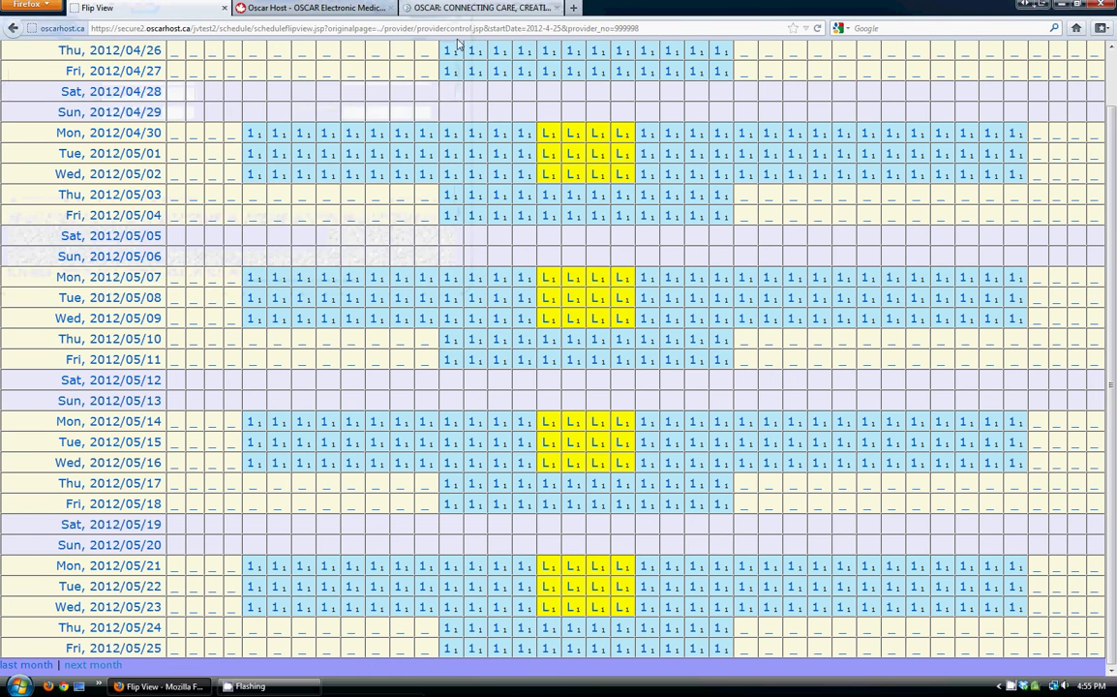
left_click(14, 28)
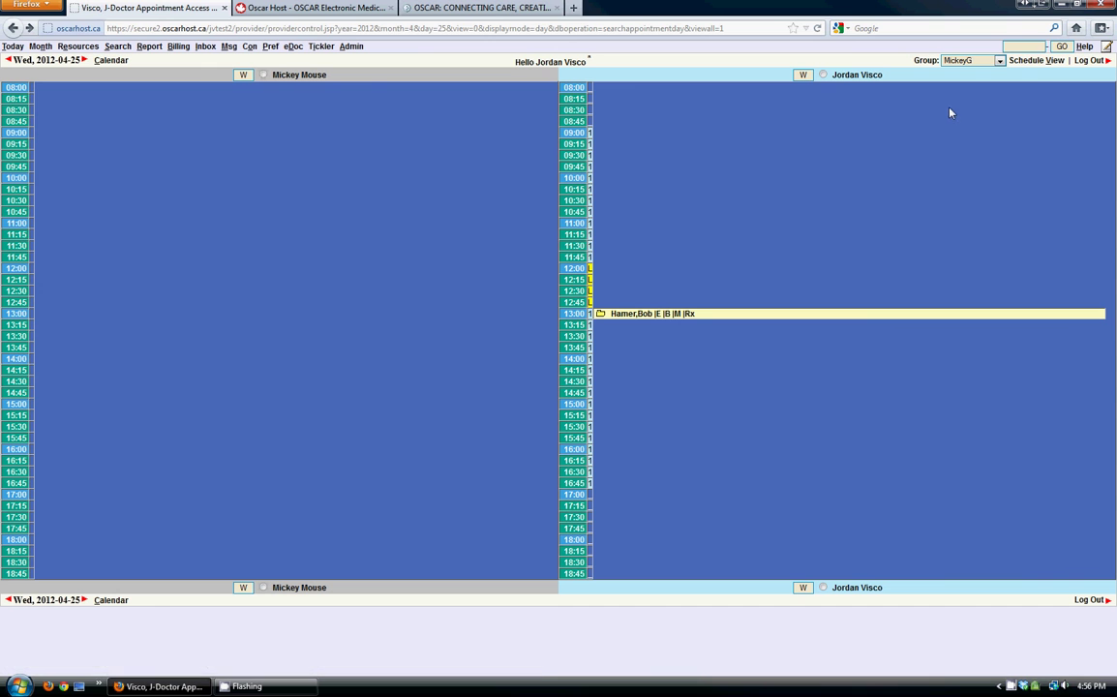
- View the details of the patient's 13:00 appointment in the logged-in provider's schedule and close them without changes
left_click(1035, 60)
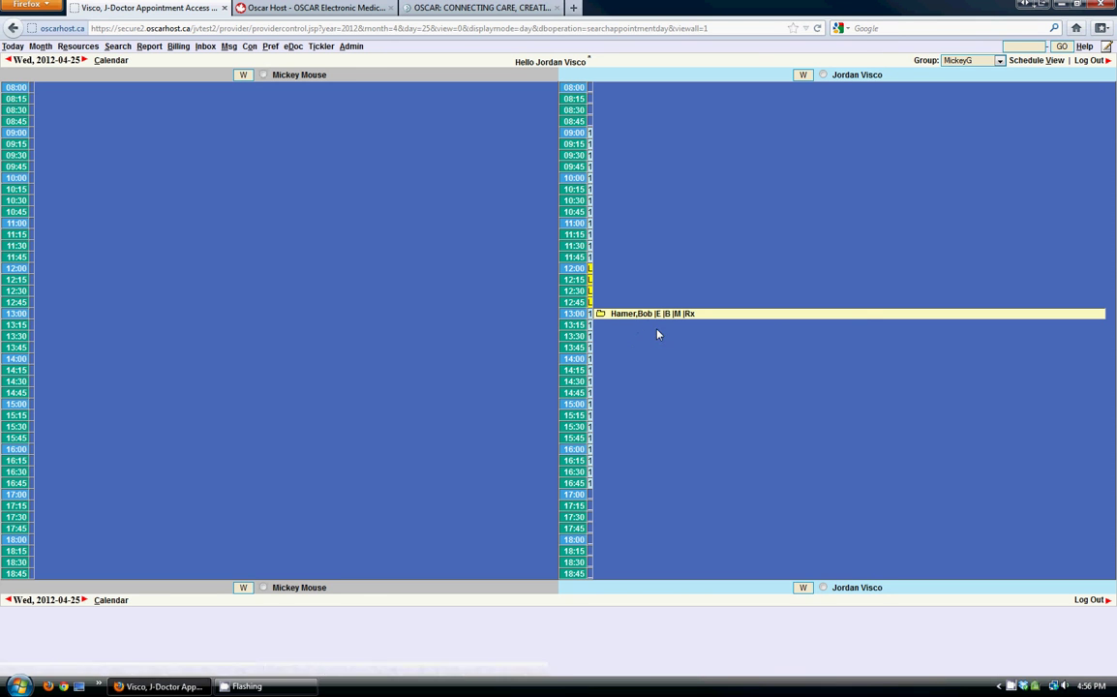
left_click(667, 314)
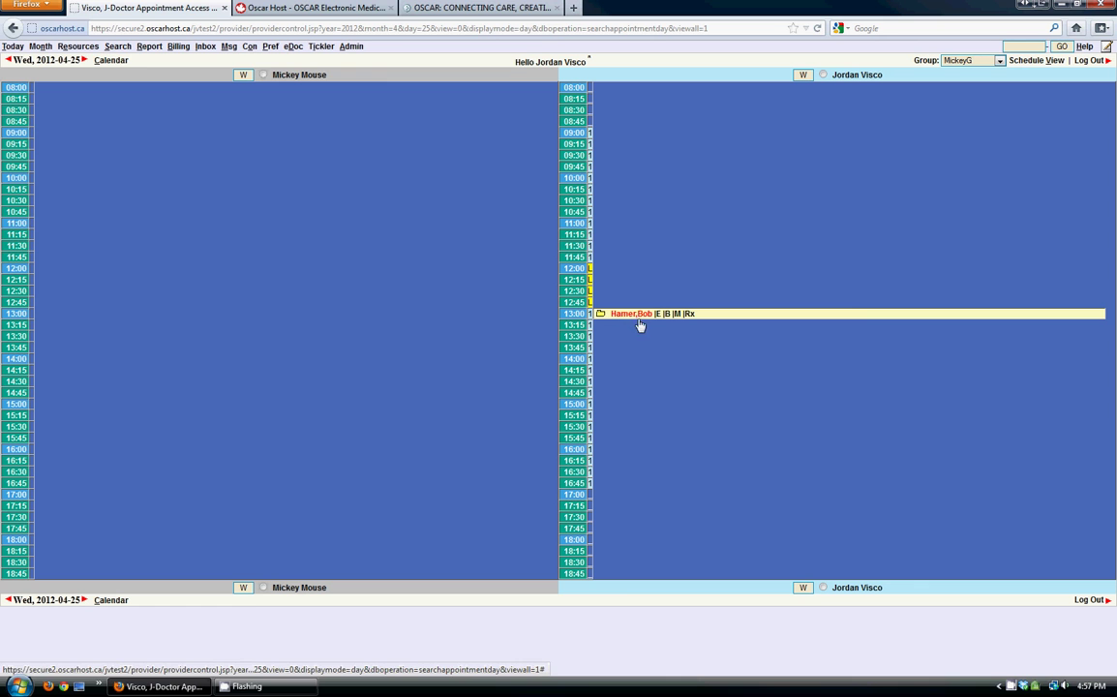
left_click(638, 319)
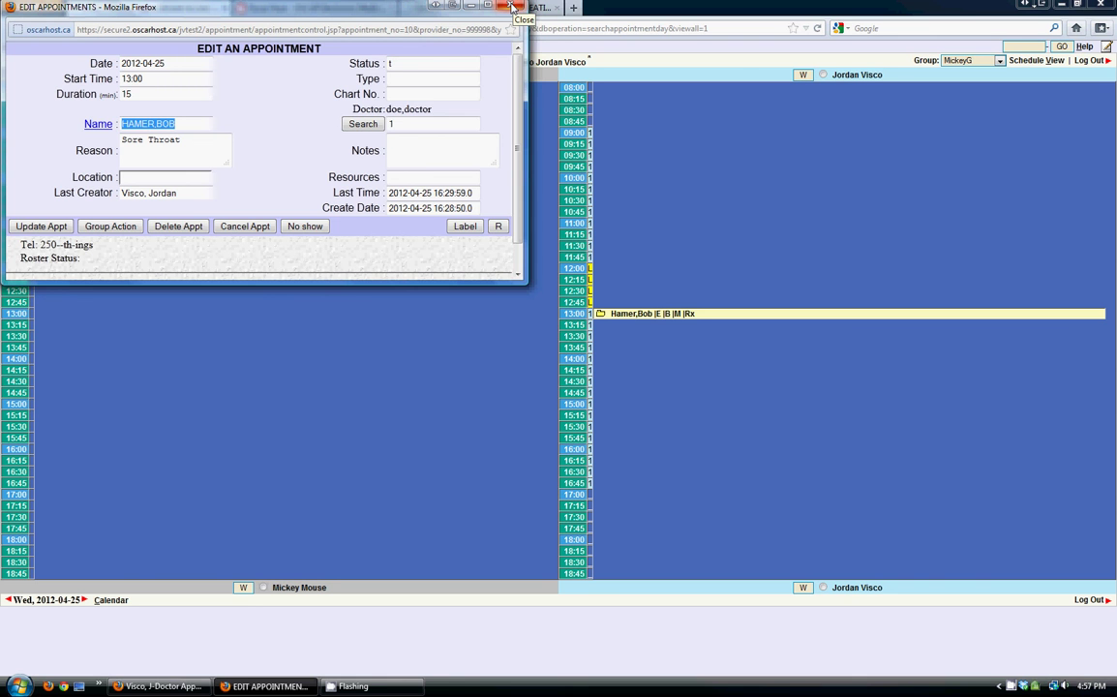
left_click(512, 8)
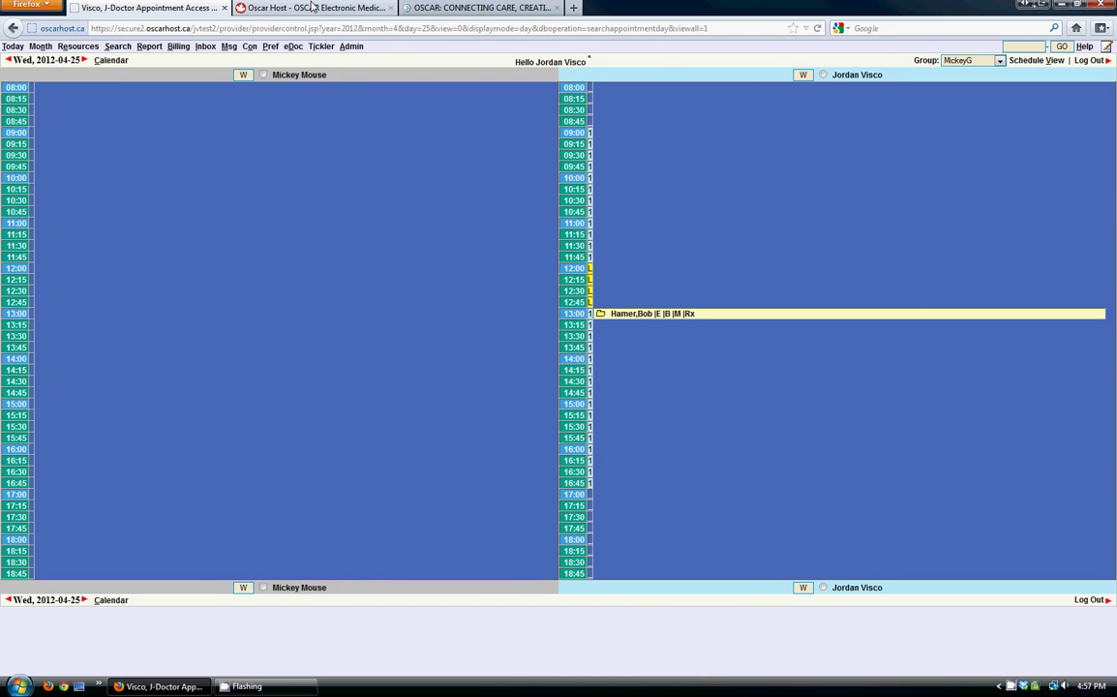
- View the Oscar Host website and the OSCAR Canada Users Society home page
left_click(312, 8)
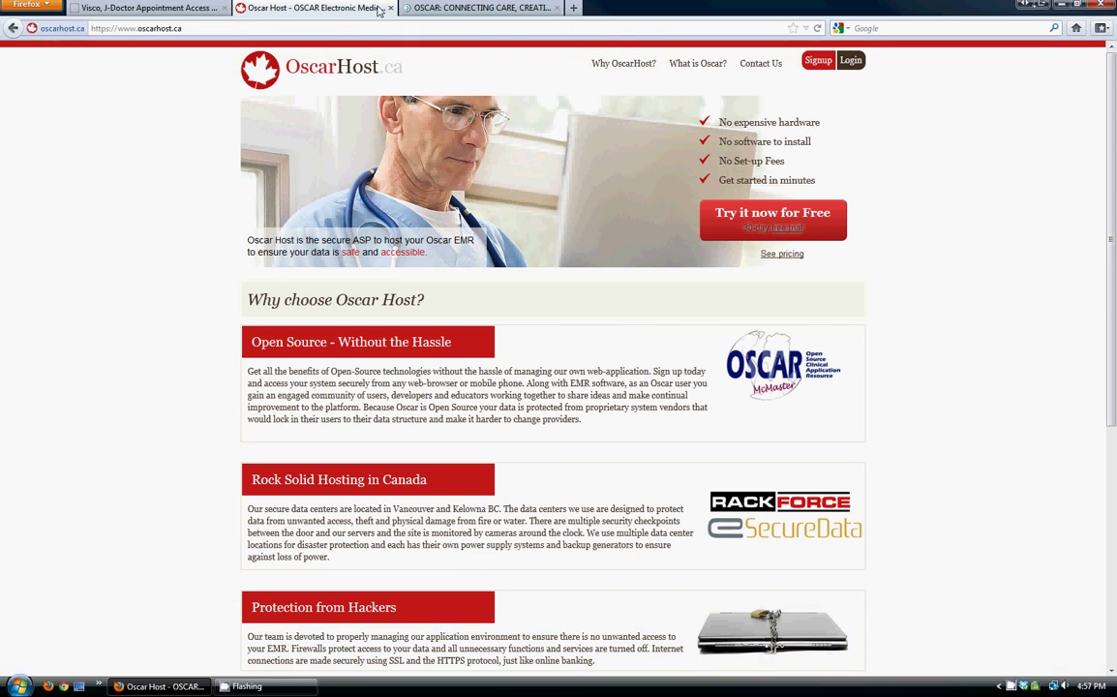
left_click(482, 10)
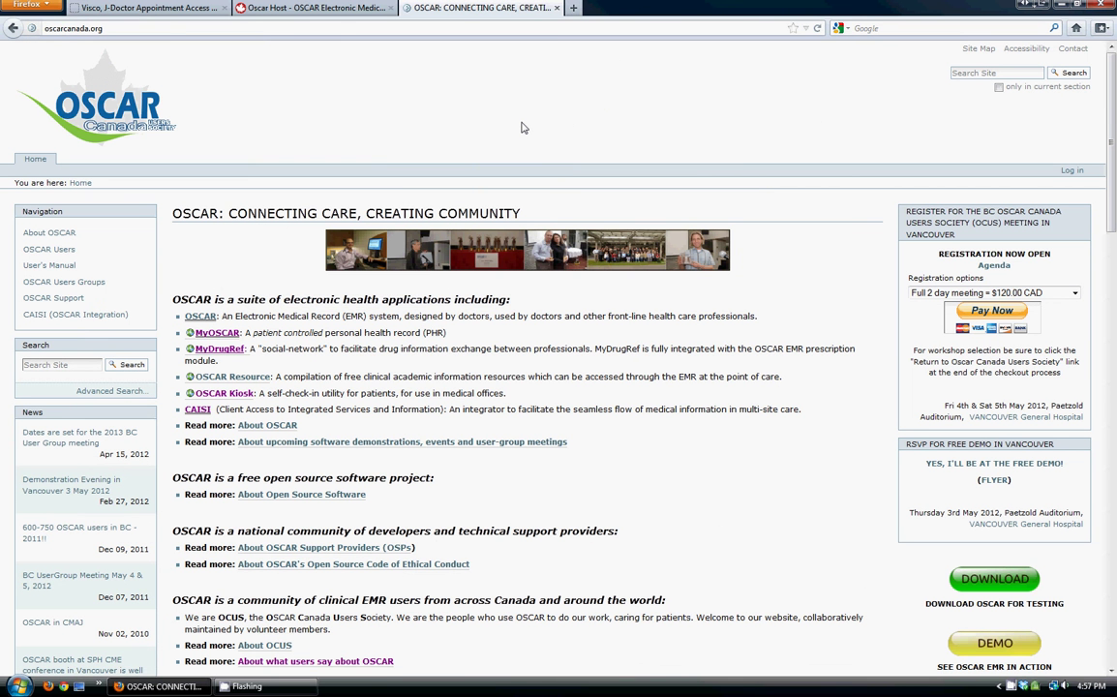